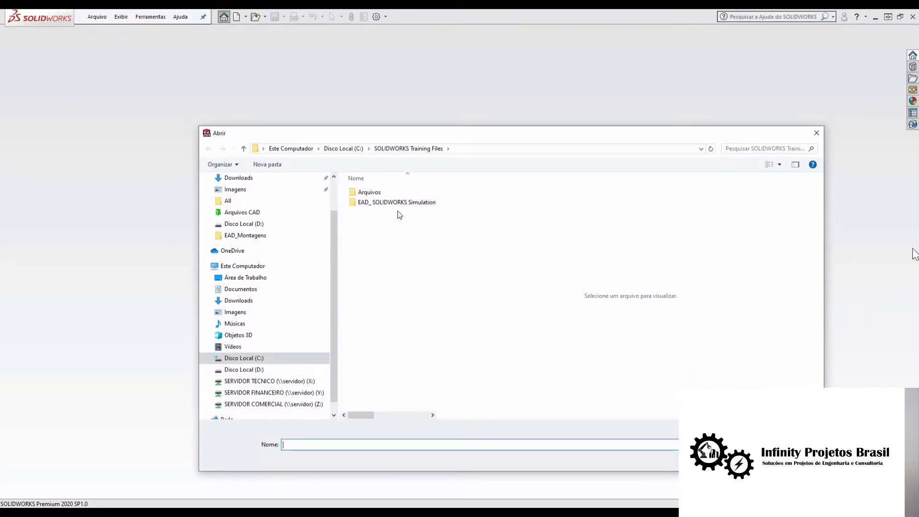
Open the part Placa Retangular com furo from Casos de Estudo in the Lição_01 folder of EAD_ SOLIDWORKS Simulation
double_click(397, 202)
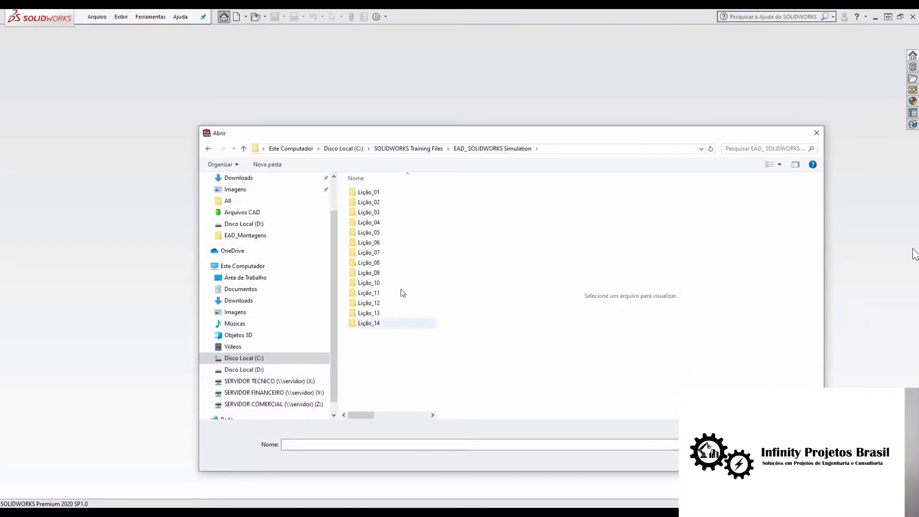
double_click(396, 193)
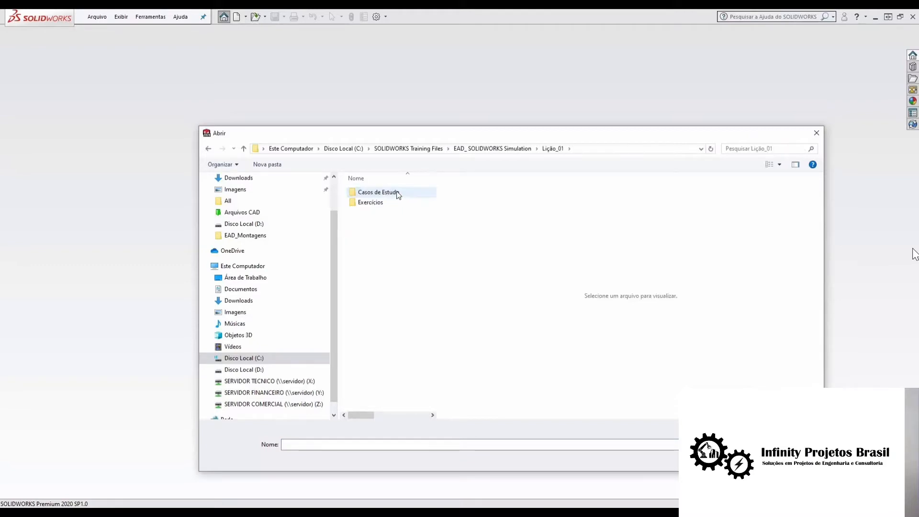
double_click(397, 192)
click(397, 193)
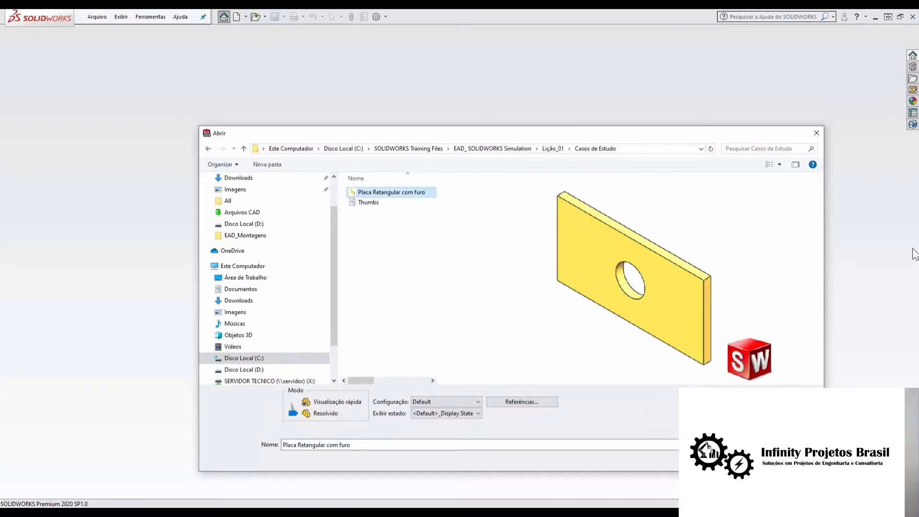
key(Return)
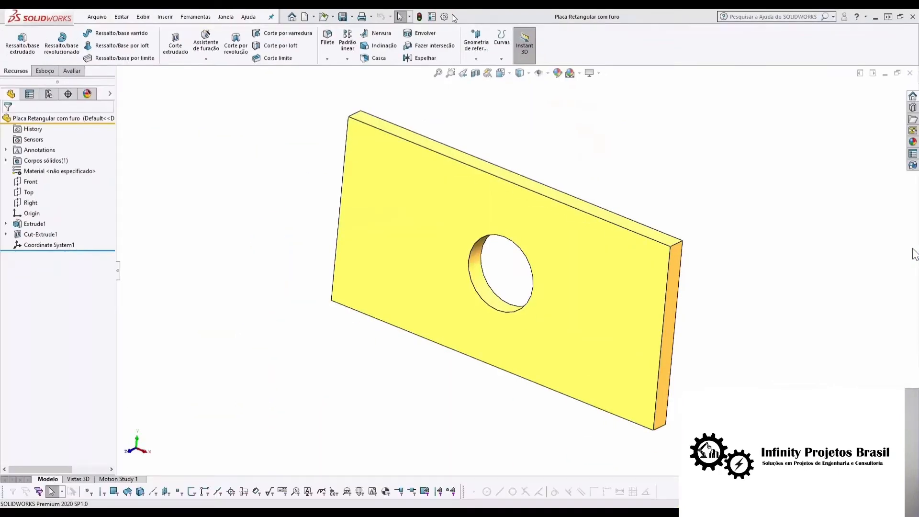
Activate the SOLIDWORKS Simulation add-in for the current session and at startup
click(464, 39)
click(545, 89)
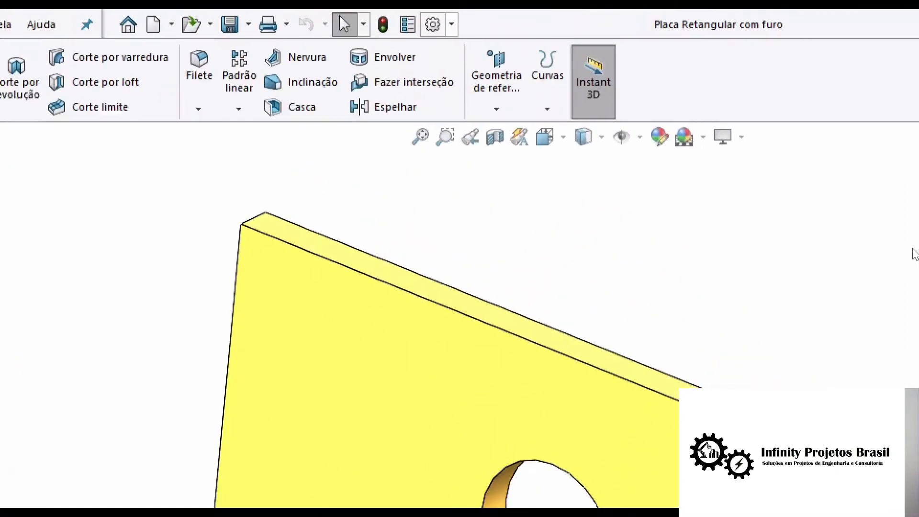
click(452, 24)
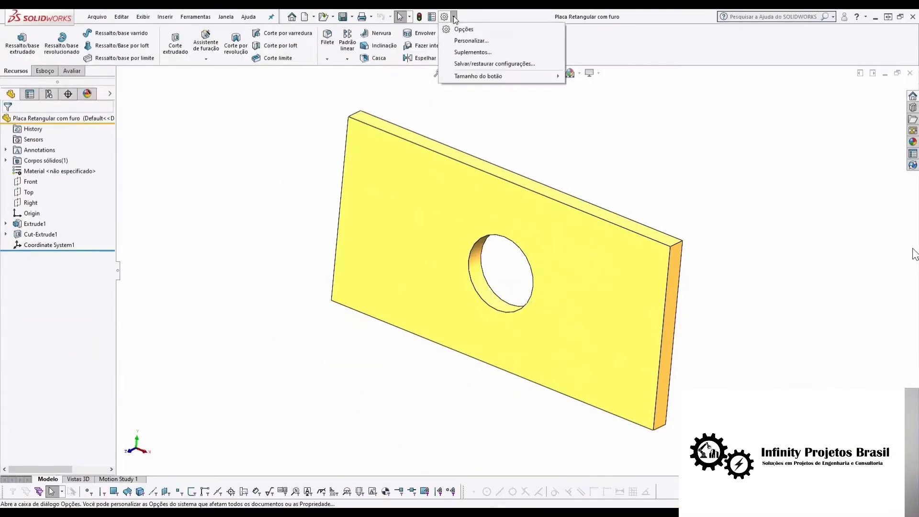
click(464, 53)
drag(390, 160, 397, 151)
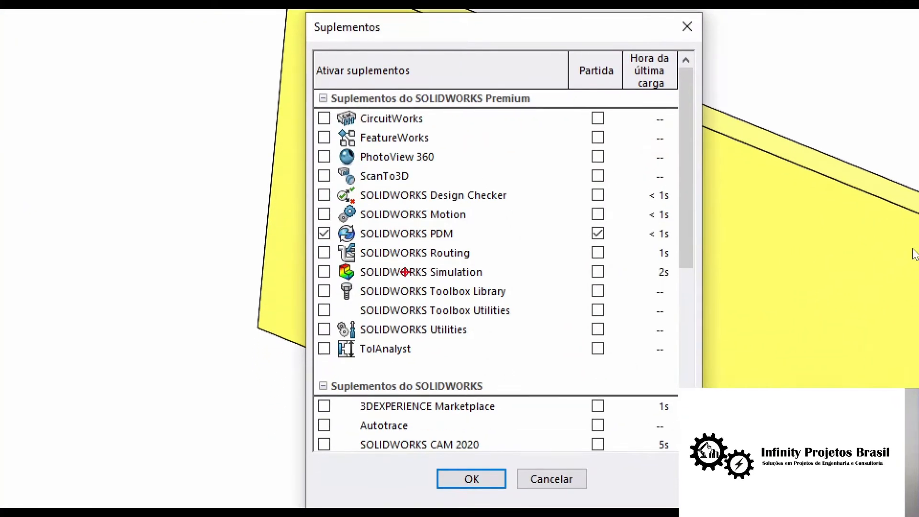
mouse_move(312, 262)
ctrl+mouse_down()
mouse_move(504, 279)
mouse_move(639, 277)
mouse_move(615, 284)
ctrl+mouse_up()
key(Escape)
click(502, 272)
click(364, 272)
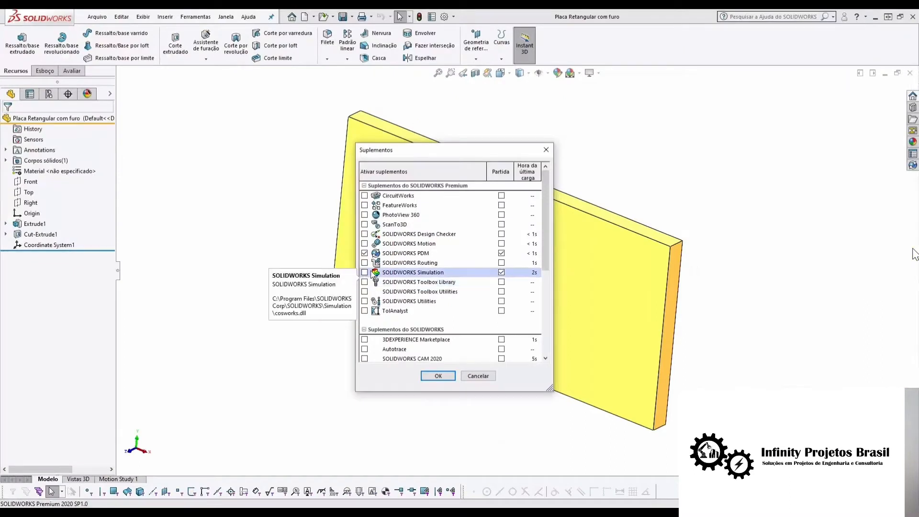
click(443, 377)
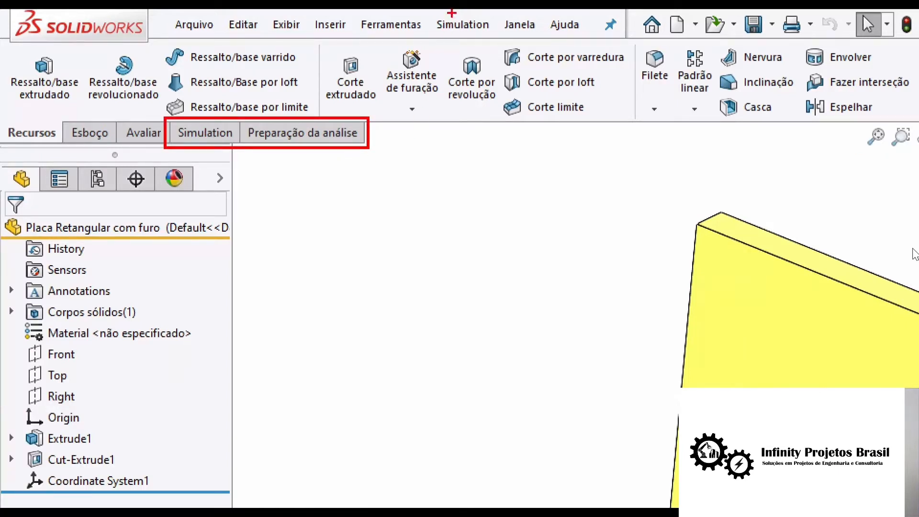
drag(430, 10, 493, 35)
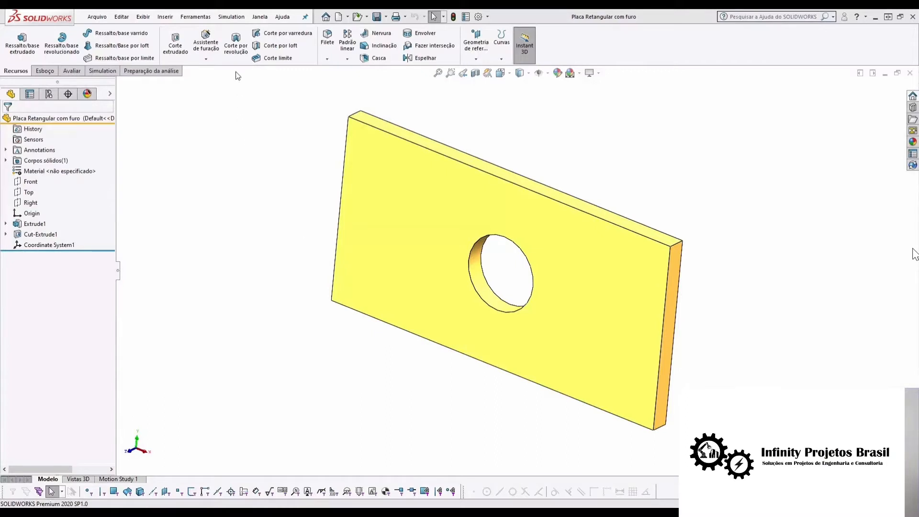
Set the default Simulation units to SI (MKS) with length in mm and pressure/stress in N/mm^2 (MPa)
click(231, 17)
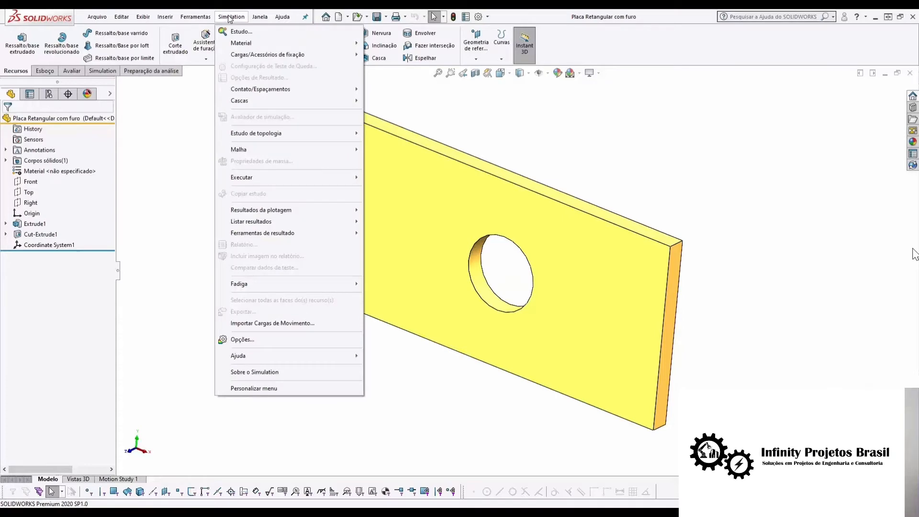
click(241, 341)
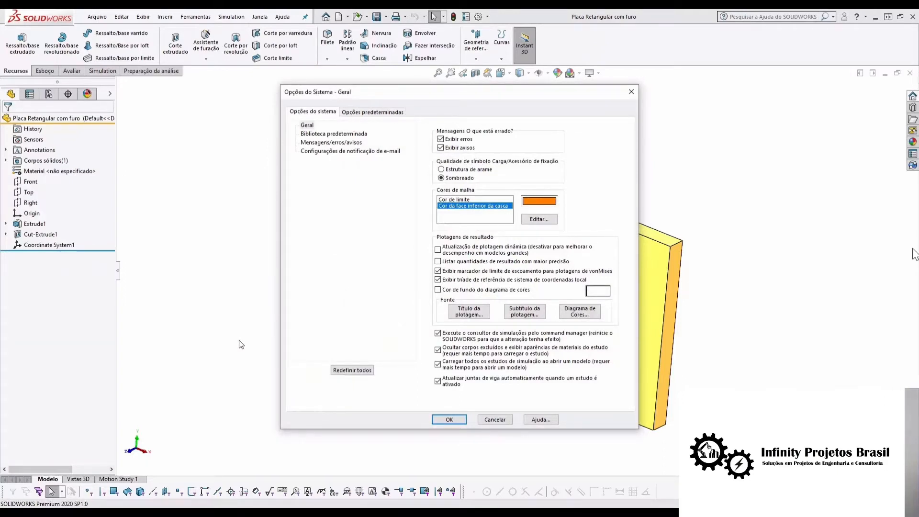
click(382, 113)
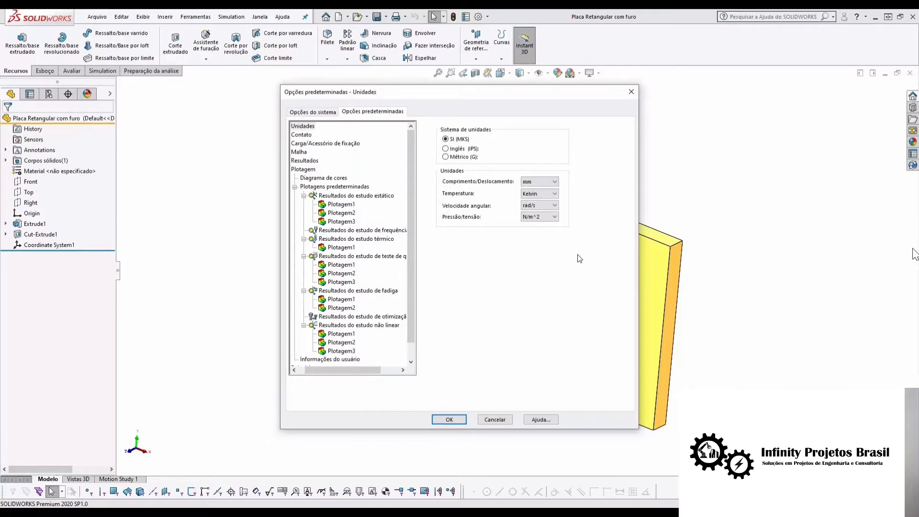
click(533, 184)
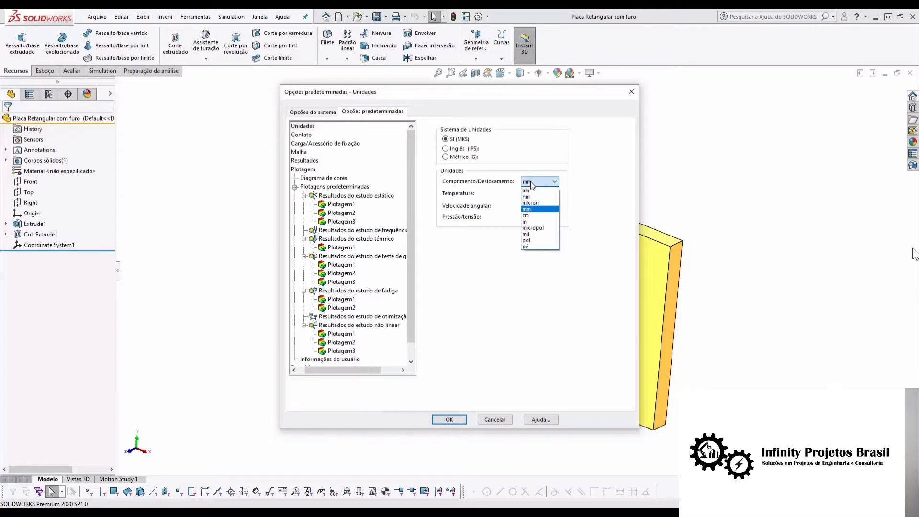
click(532, 185)
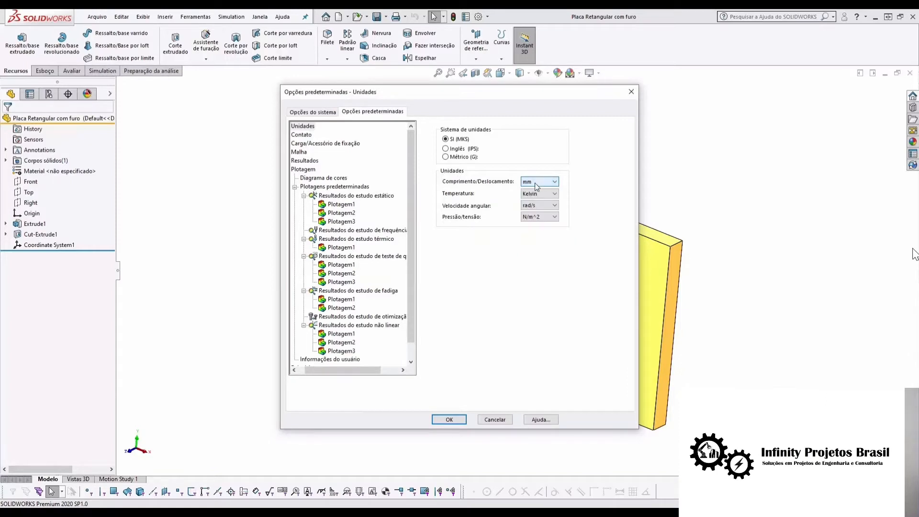
click(533, 221)
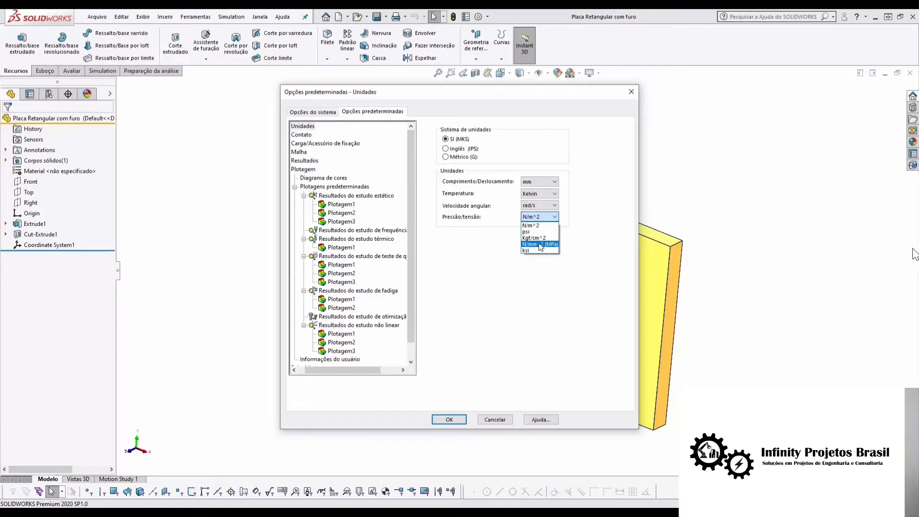
click(540, 245)
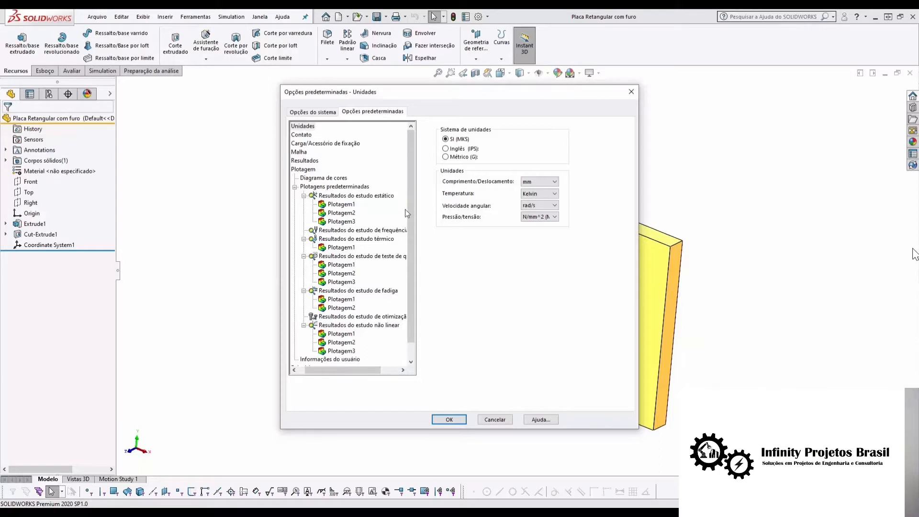
Store the default results in a subfolder named Resultados under the document folder and set the default solver to Automático
click(309, 161)
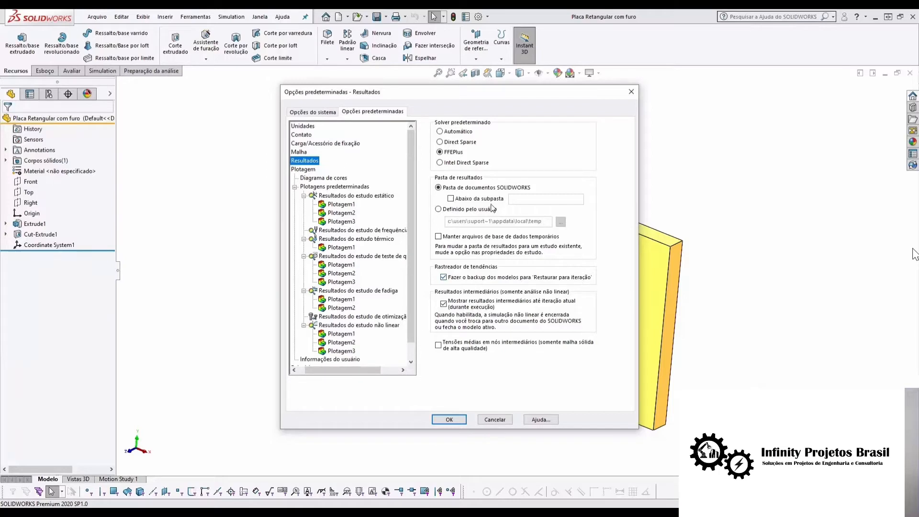
click(451, 199)
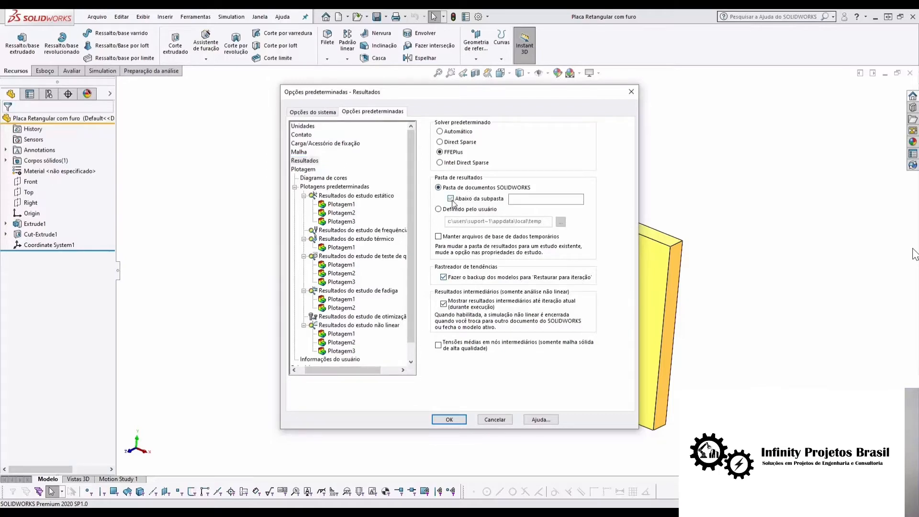
click(521, 200)
text(Resultados)
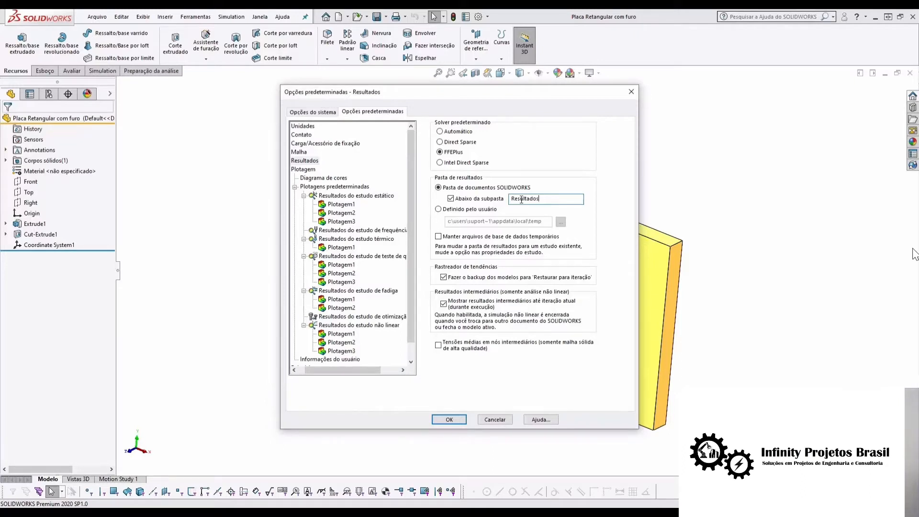
click(444, 133)
Review the result type options of the first default plot for static studies
click(337, 205)
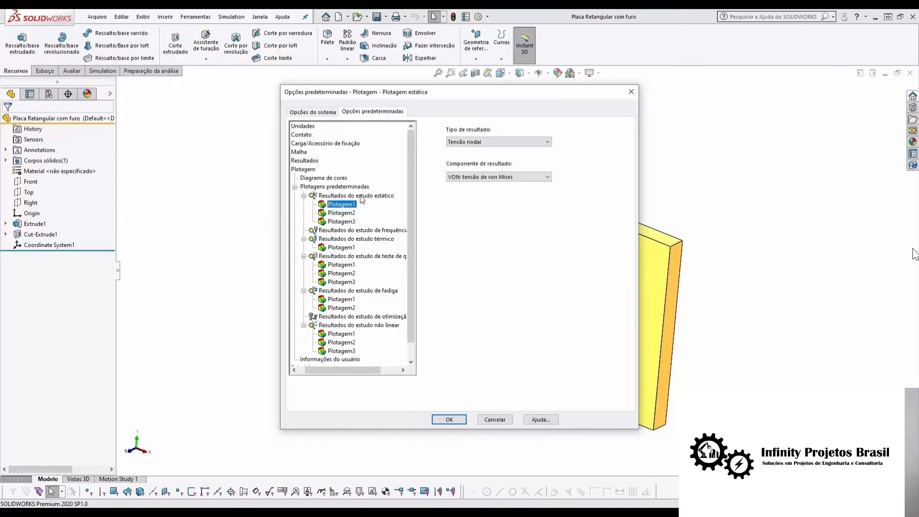
click(502, 144)
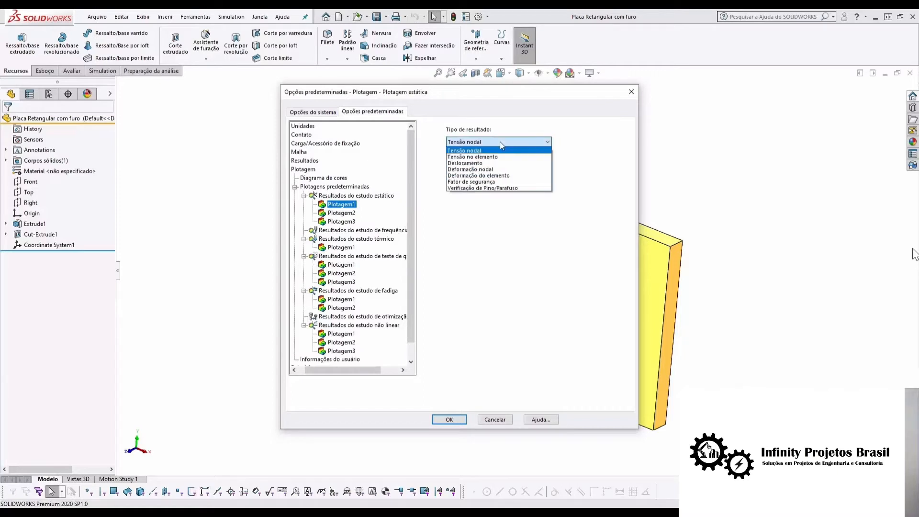
click(501, 143)
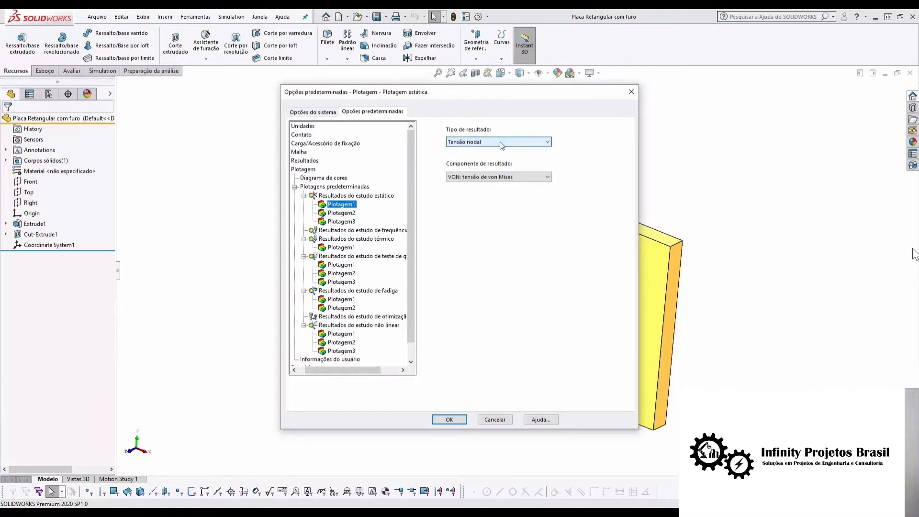
click(502, 144)
click(502, 144)
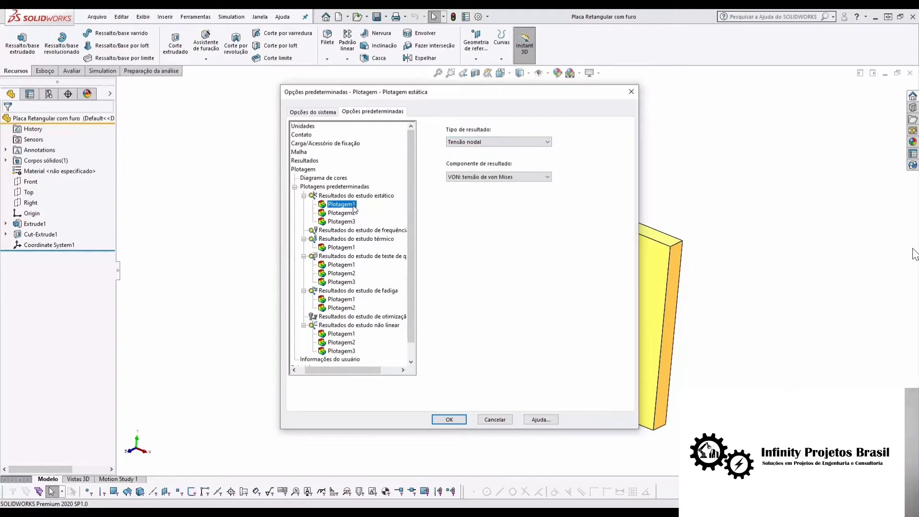
Set the default plot color chart to 6 decimal places and apply the Simulation options
click(341, 178)
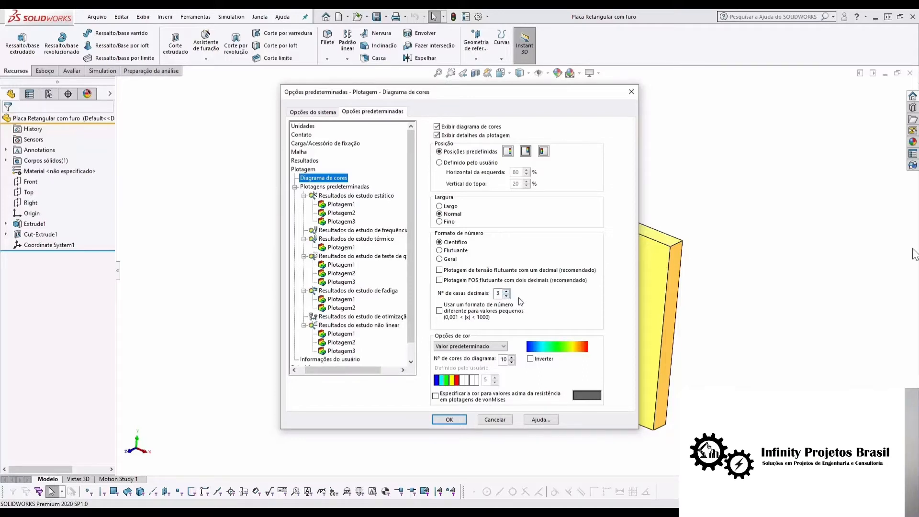
double_click(498, 293)
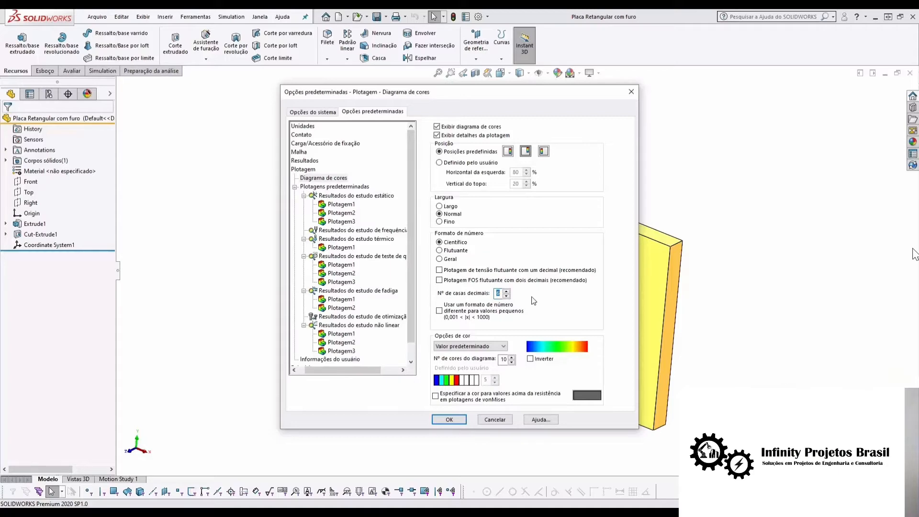
click(451, 421)
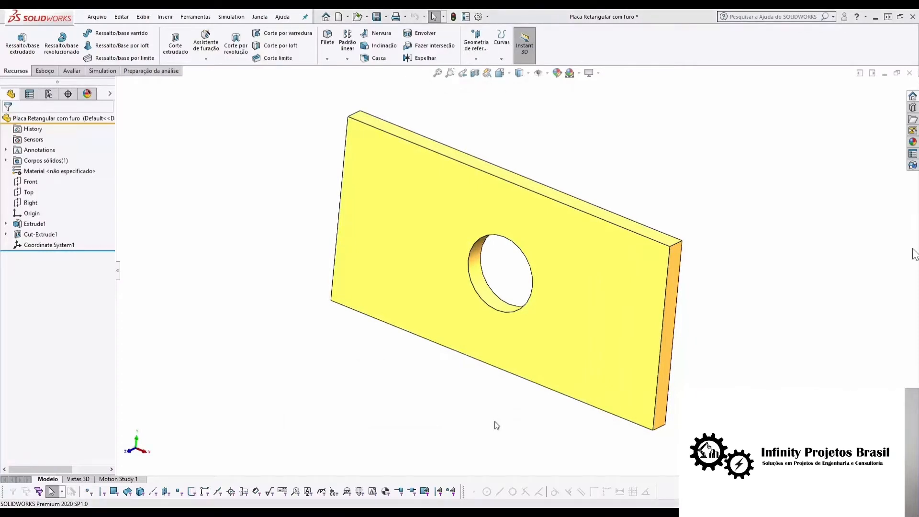
Create a new static analysis study named Análise Predeterminada
click(103, 71)
click(20, 38)
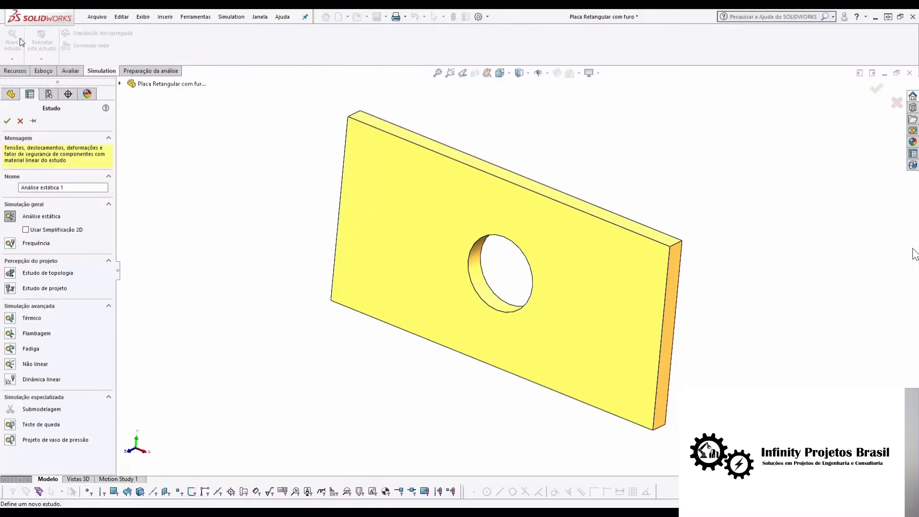
click(10, 217)
drag(64, 187, 42, 189)
key(BackSpace)
text(Prede)
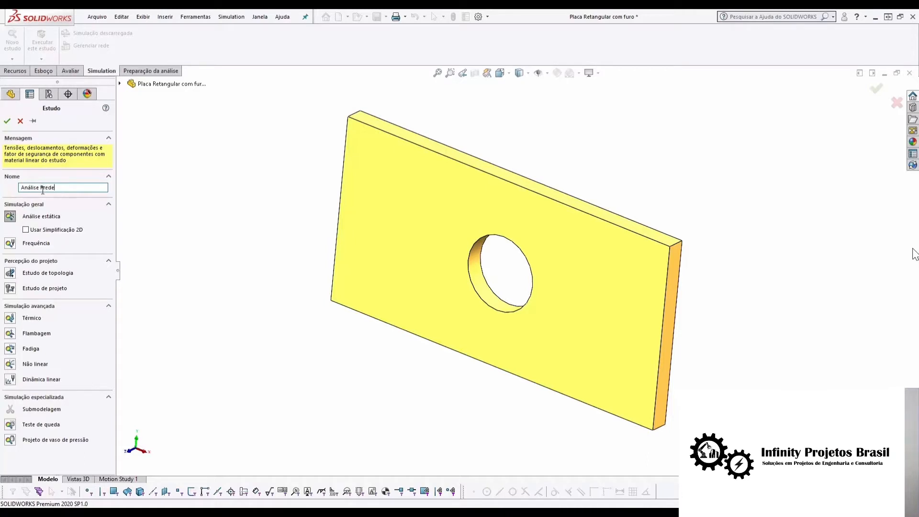
text(terminada)
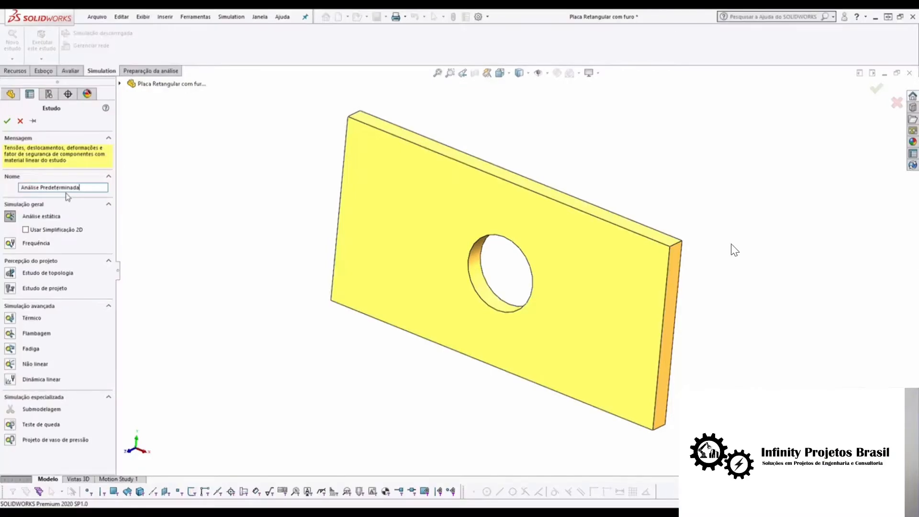
click(7, 121)
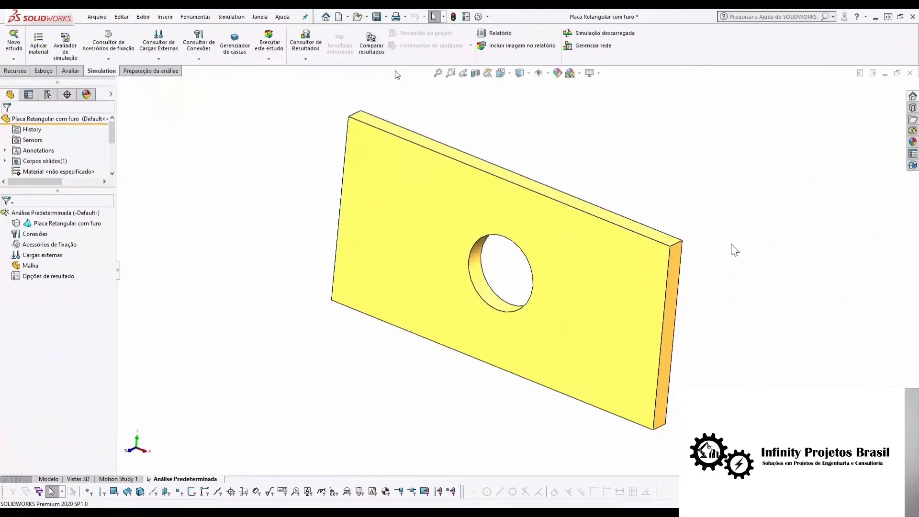
click(230, 17)
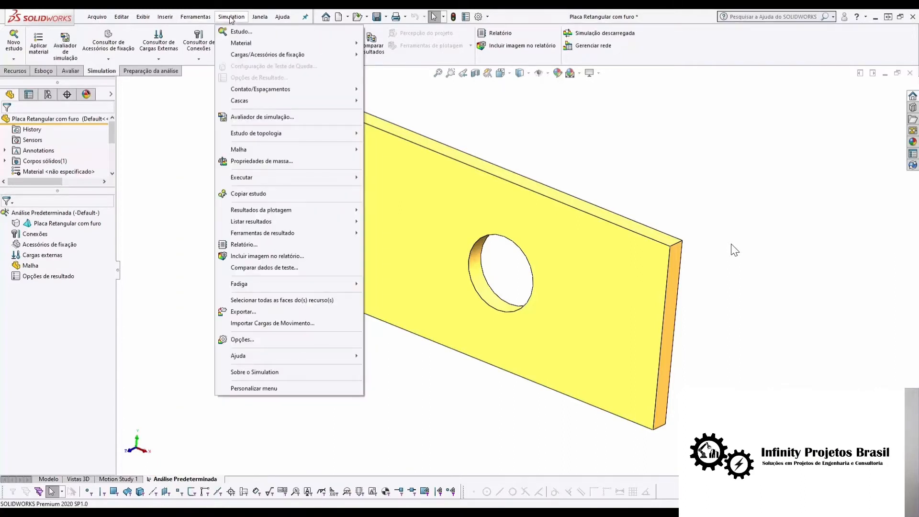
click(162, 177)
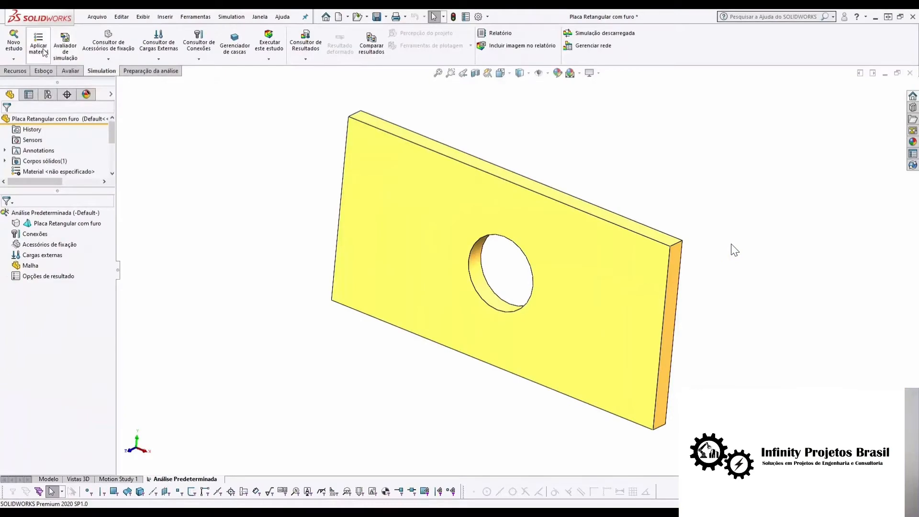
Apply the AISI 304 steel material to the rectangular plate in the study
click(83, 70)
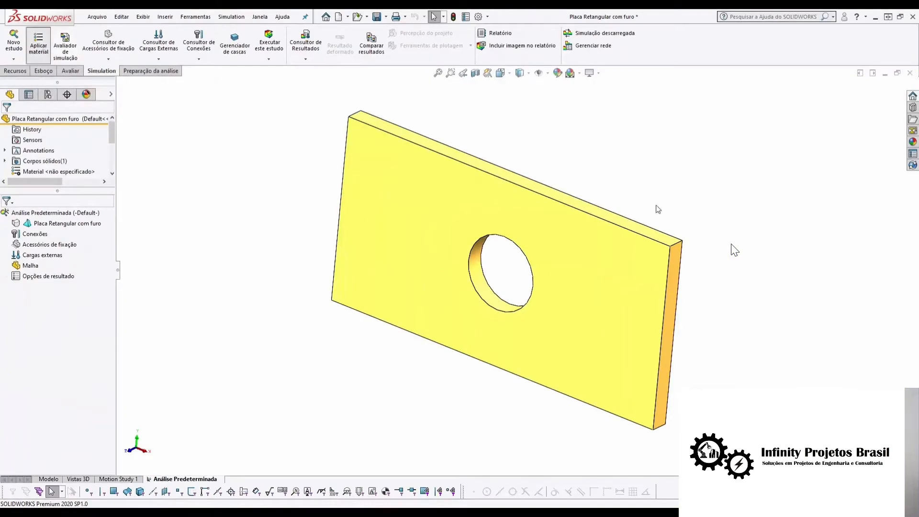
drag(277, 16, 539, 106)
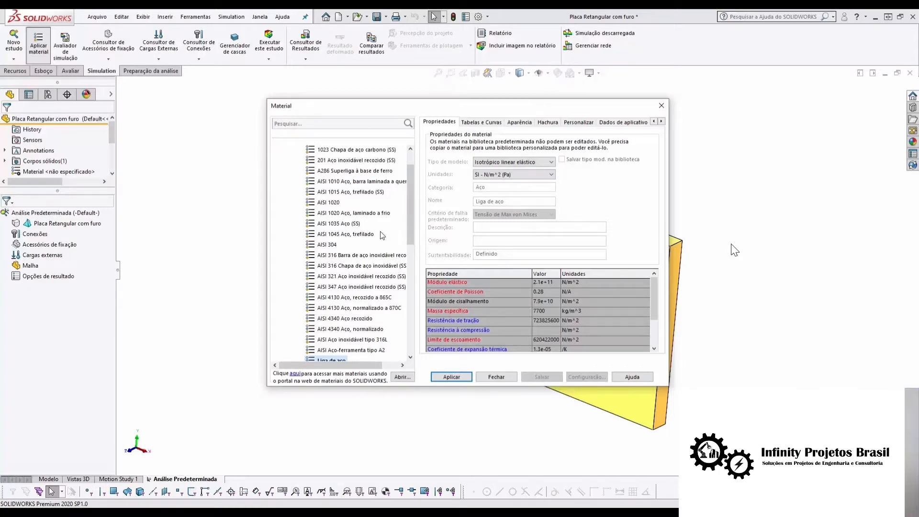
click(329, 245)
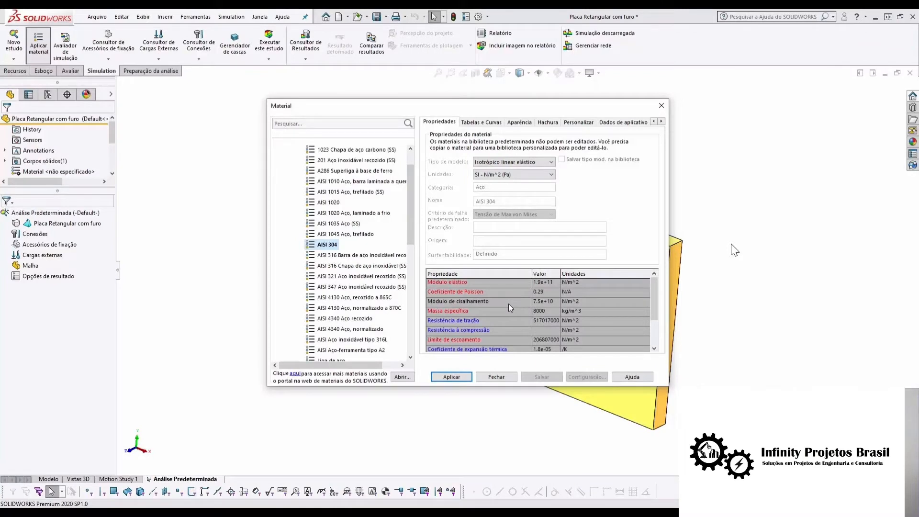
click(452, 378)
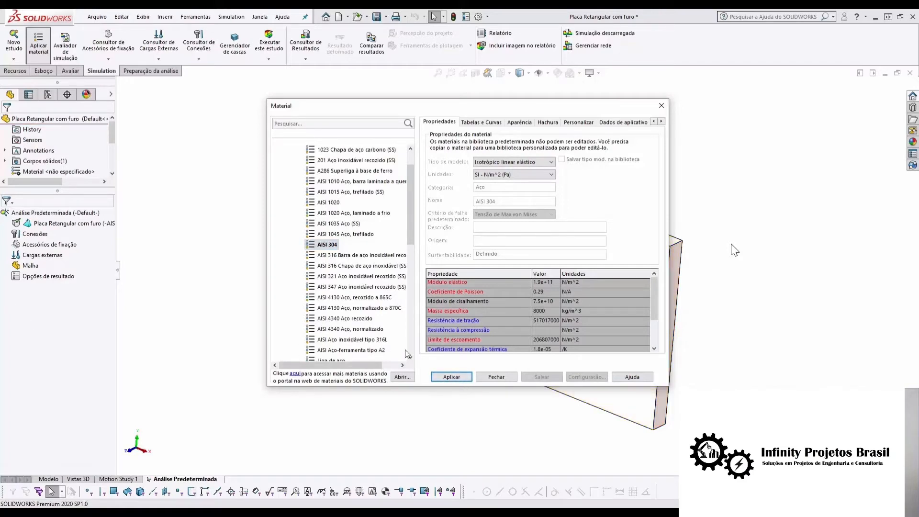
click(497, 377)
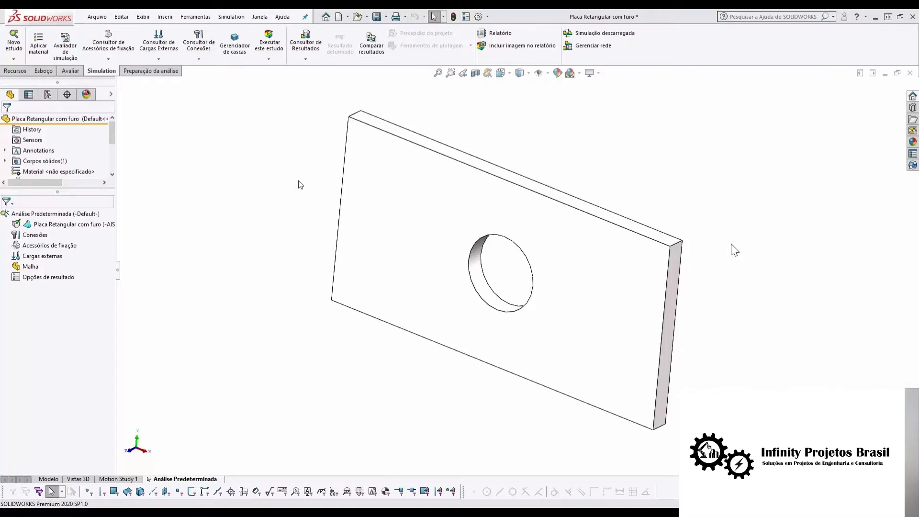
Add a Geometria fixa fixture to the plate's narrow end face on the -X side, restore the isometric view and save the part
click(109, 60)
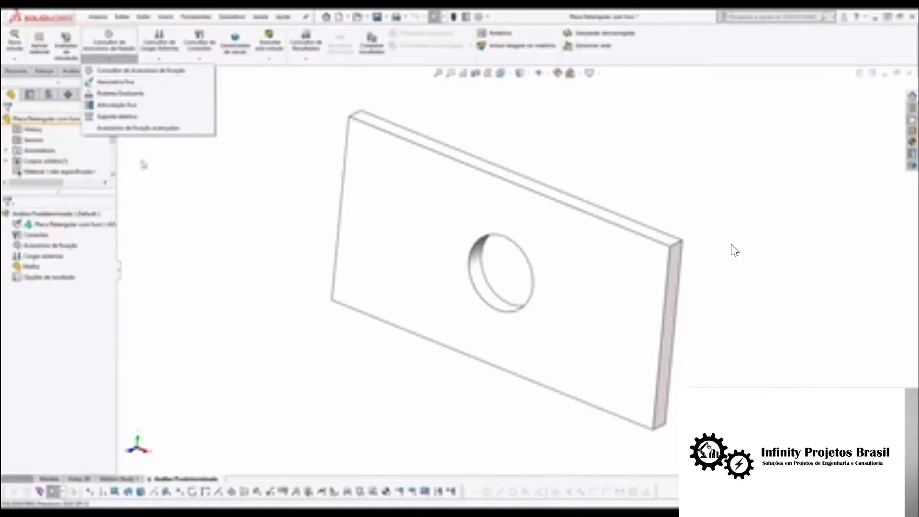
click(149, 183)
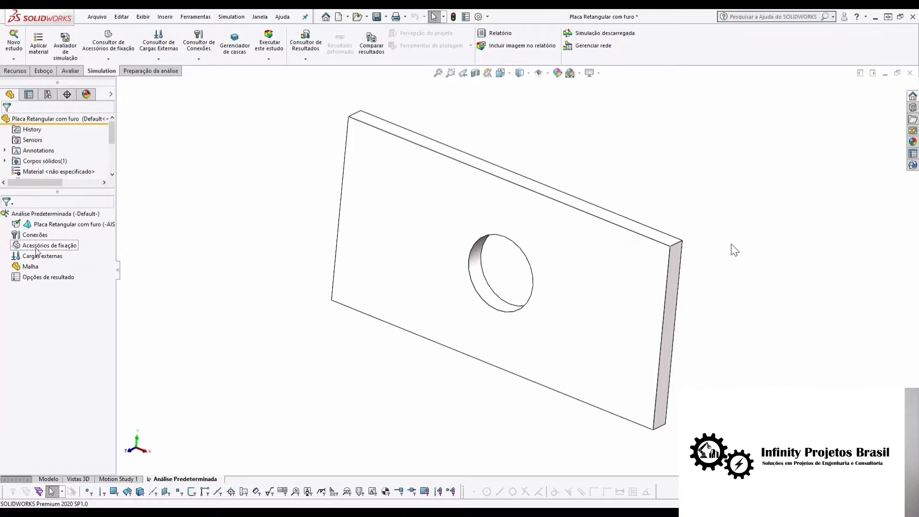
right_click(36, 248)
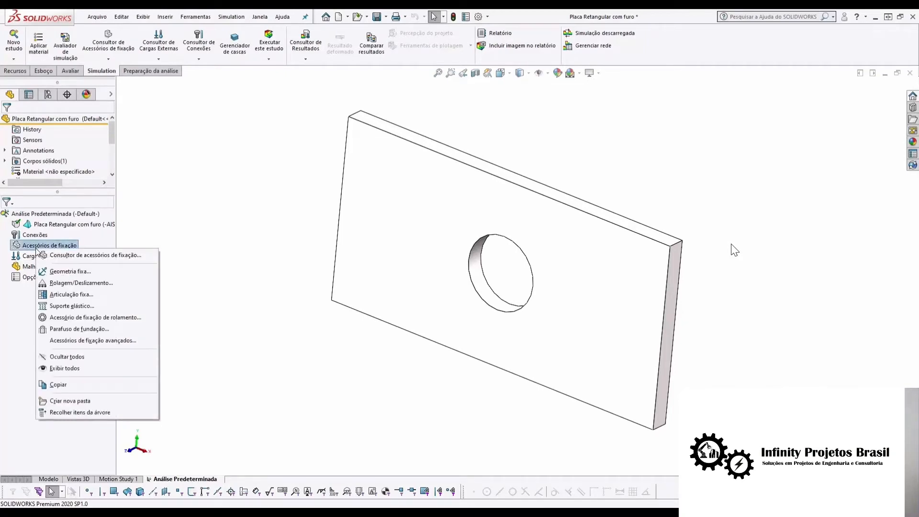
click(71, 272)
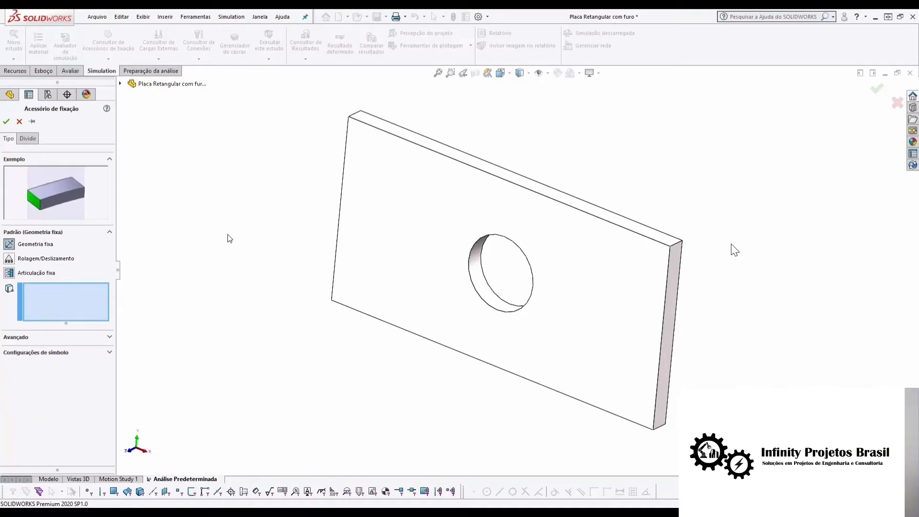
middle_drag(229, 238, 312, 254)
click(345, 245)
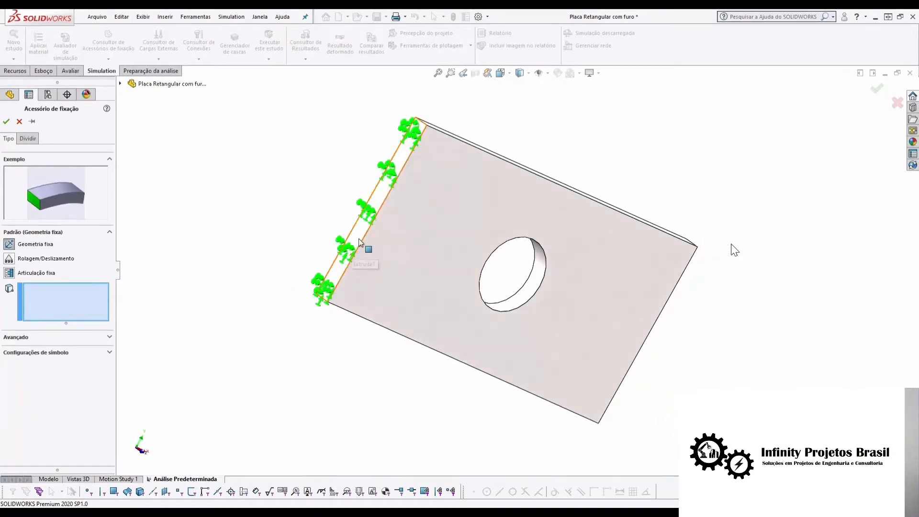
click(361, 238)
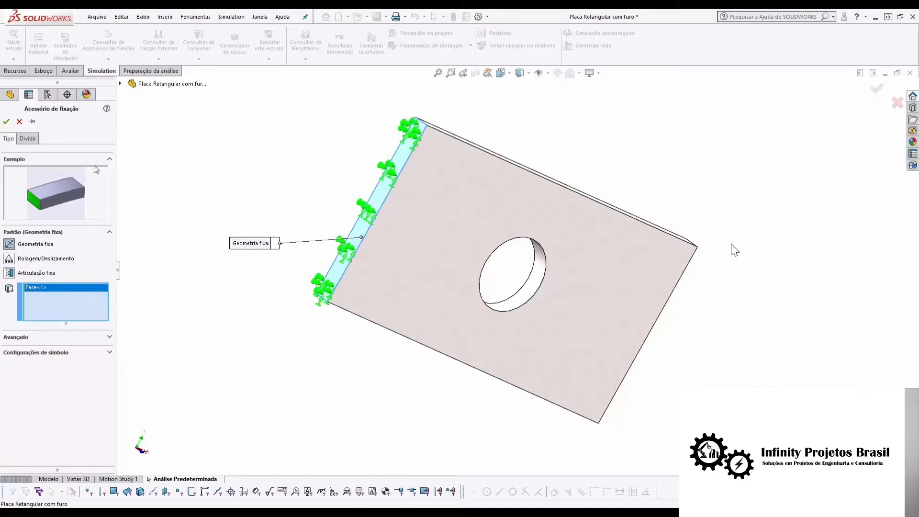
click(19, 121)
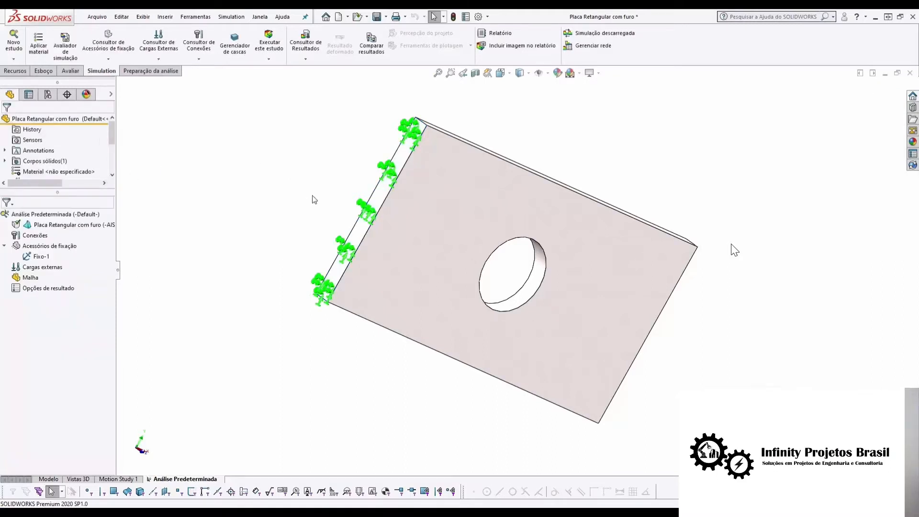
key(ctrl+7)
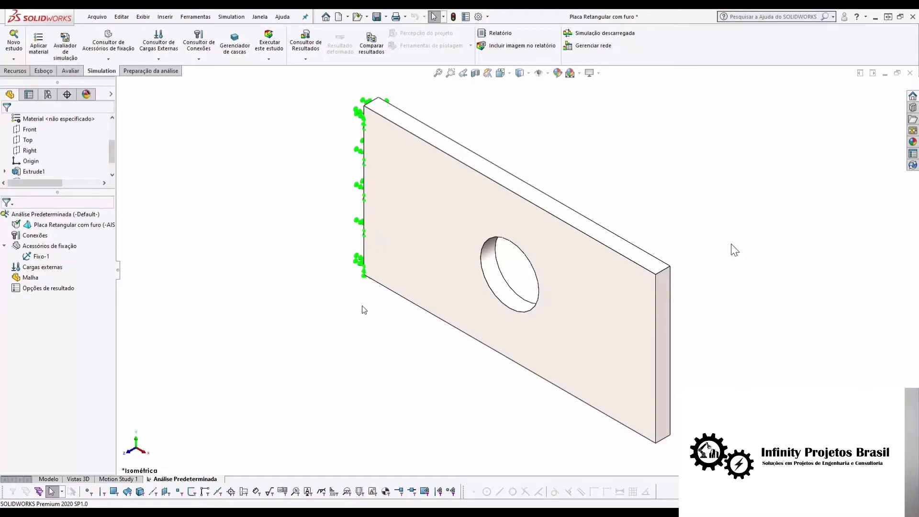
key(ctrl+s)
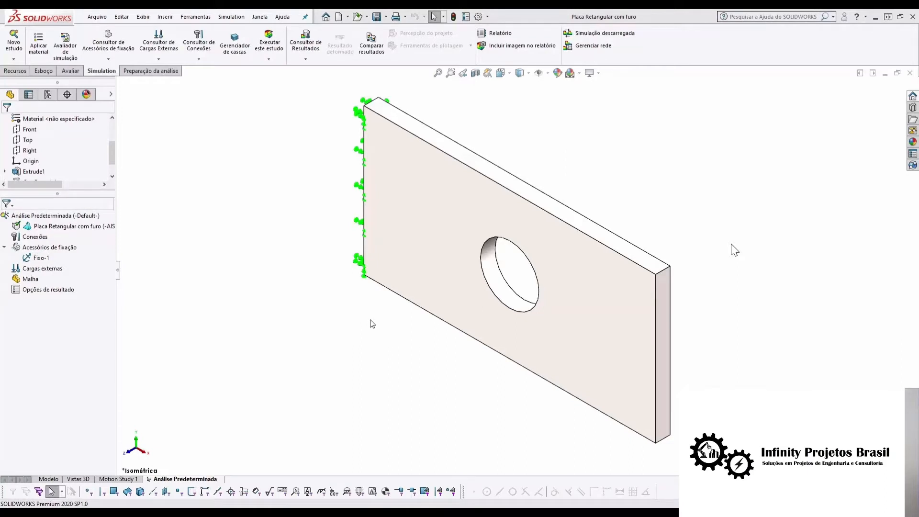
Apply a reversed normal force of 110000 N to the narrow end face opposite the fixture, pulling outward from the plate
click(174, 62)
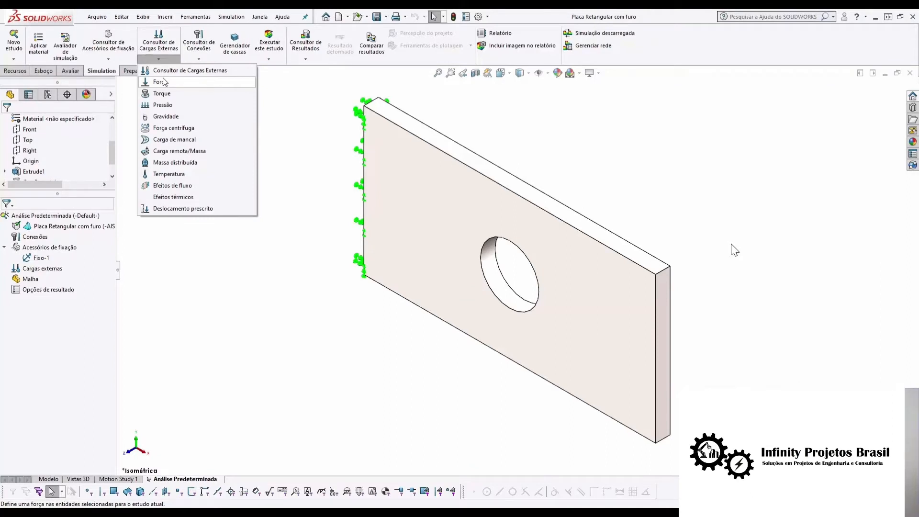
click(203, 284)
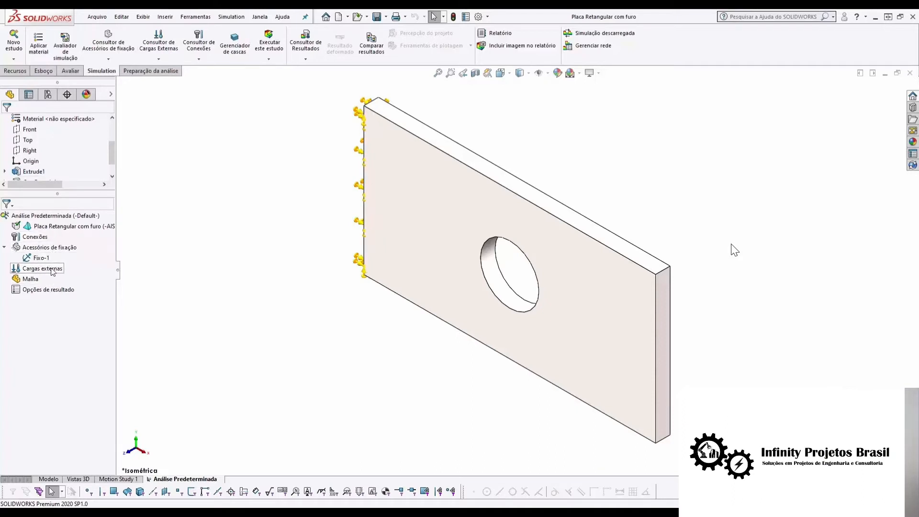
right_click(53, 272)
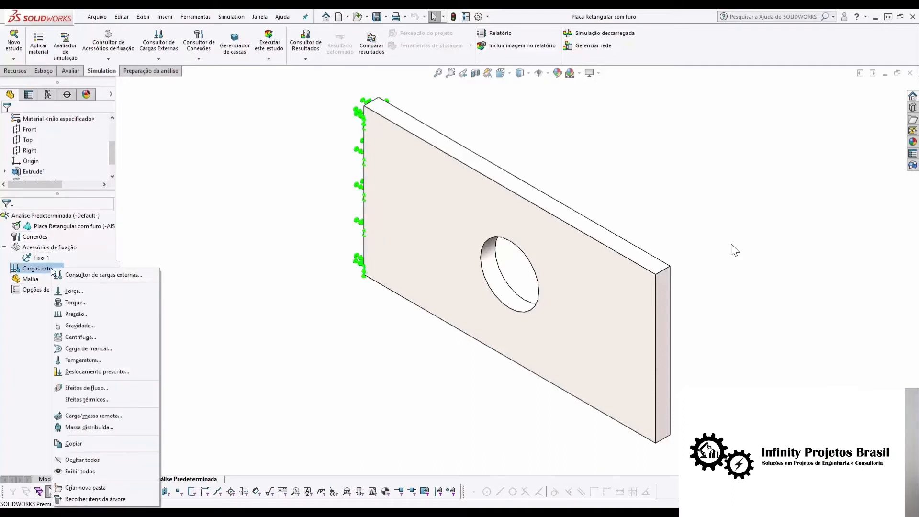
click(75, 292)
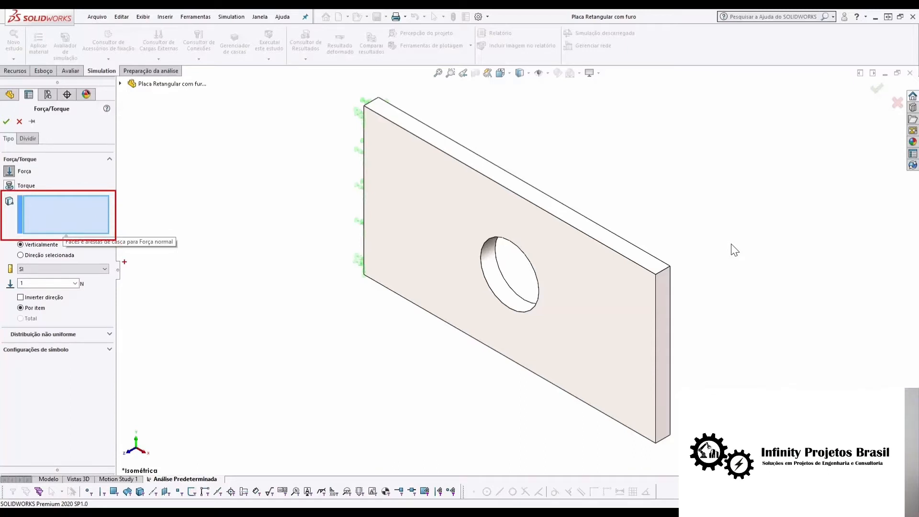
click(663, 340)
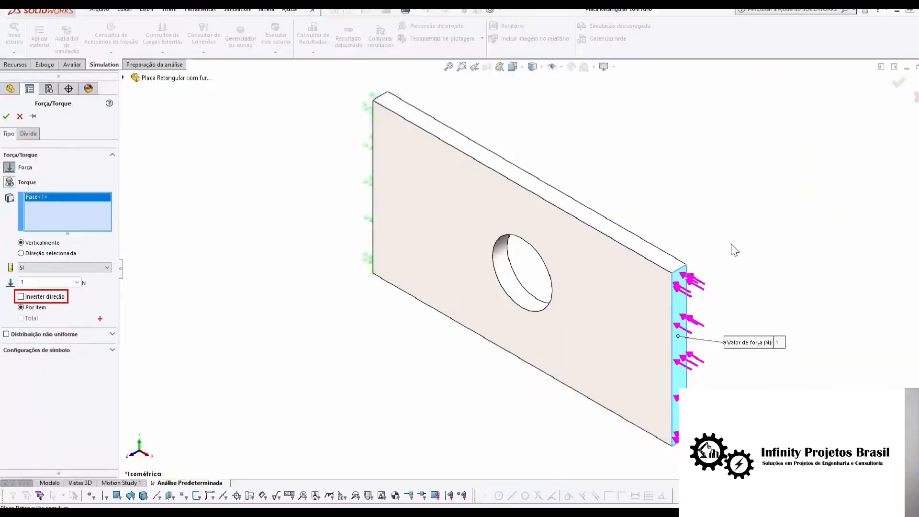
click(21, 297)
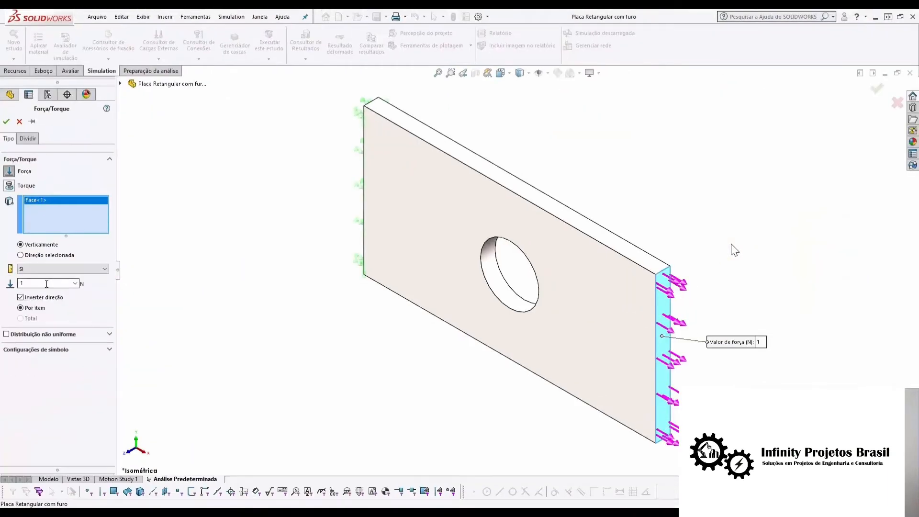
double_click(46, 283)
text(110)
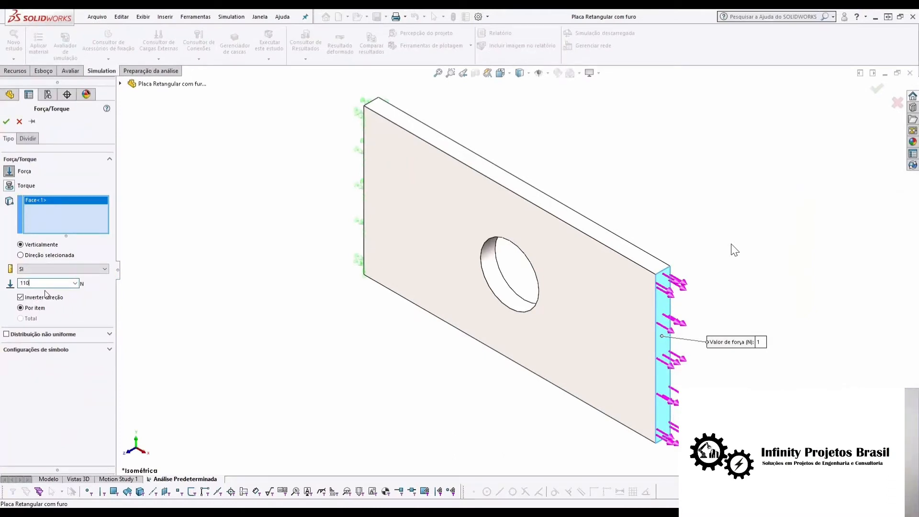
text(000)
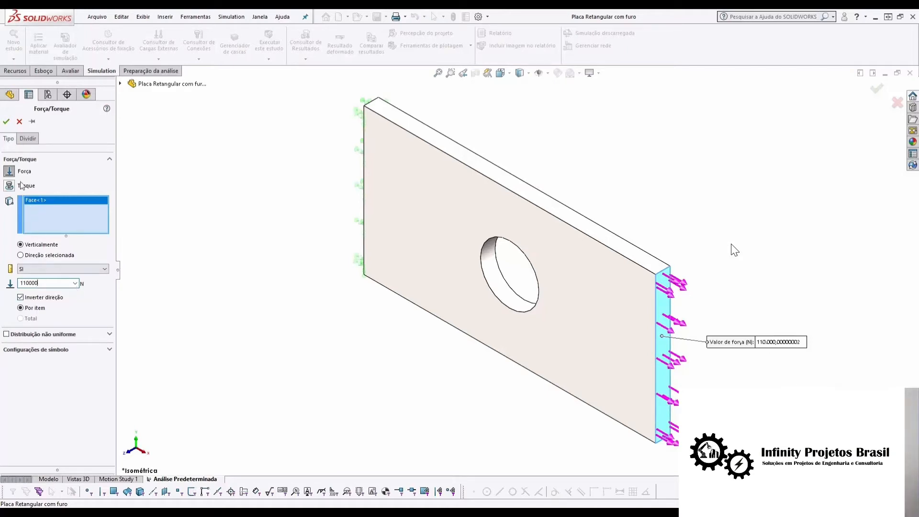
click(6, 121)
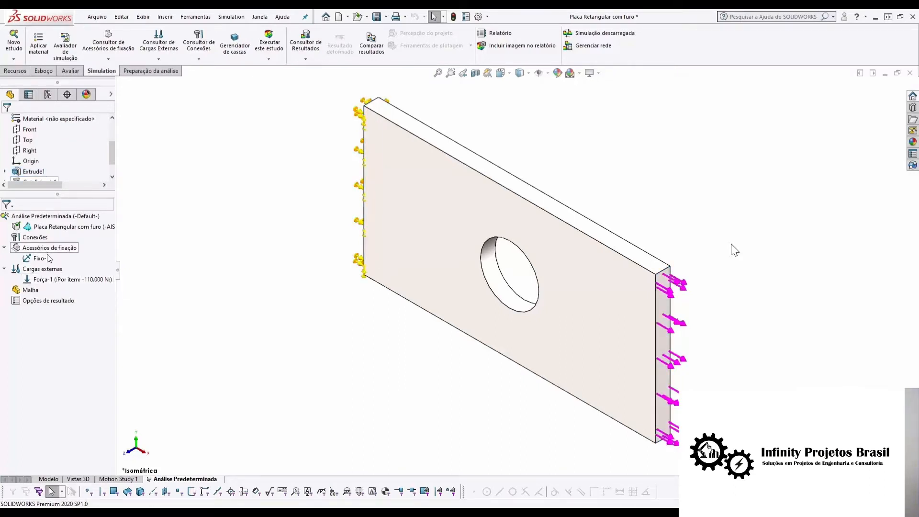
Rename the fixed geometry fixture as Lado Fixo
right_click(40, 262)
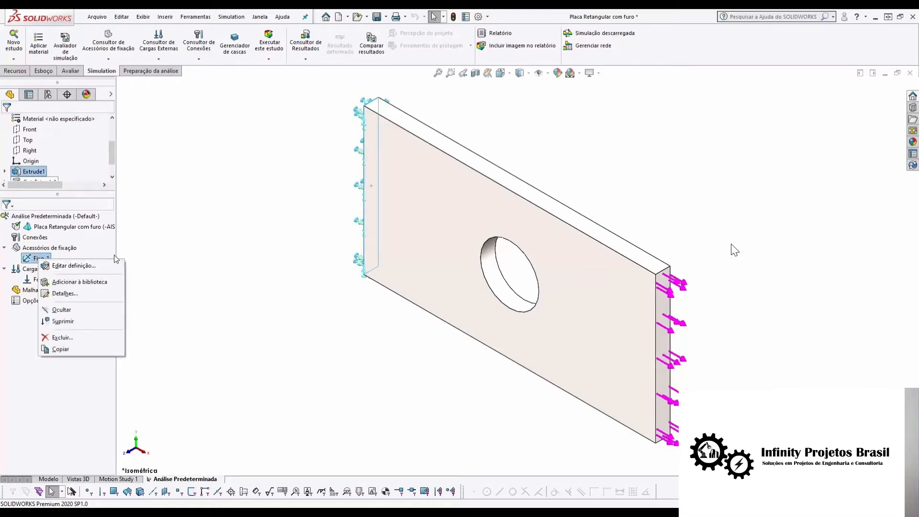
click(148, 252)
click(42, 260)
click(43, 260)
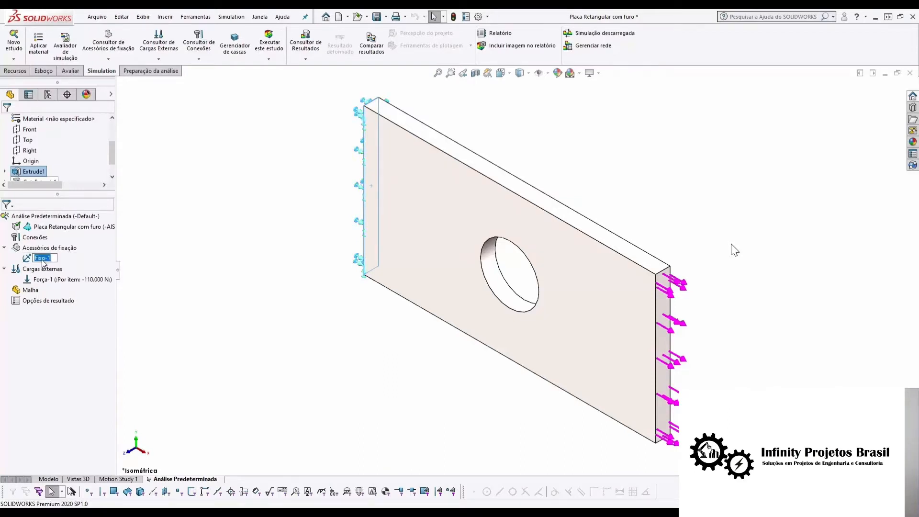
text(Lado ixoF)
Rename the force load as Força de Tração
click(60, 280)
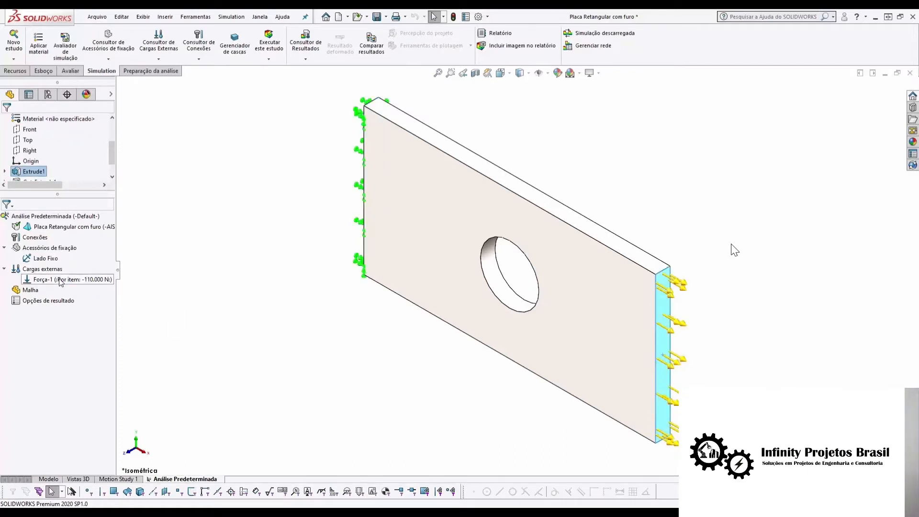
click(60, 280)
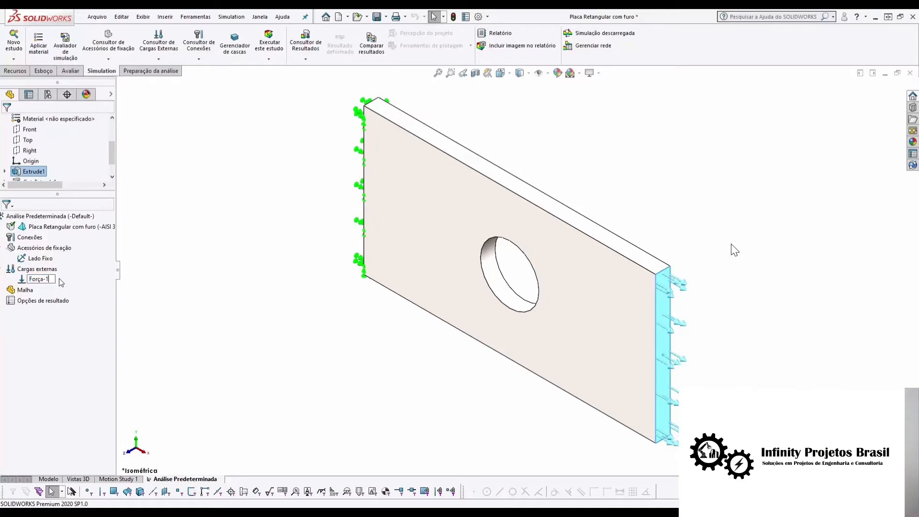
text(Força de Traçã)
key(BackSpace)
key(BackSpace)
text(ção)
key(Return)
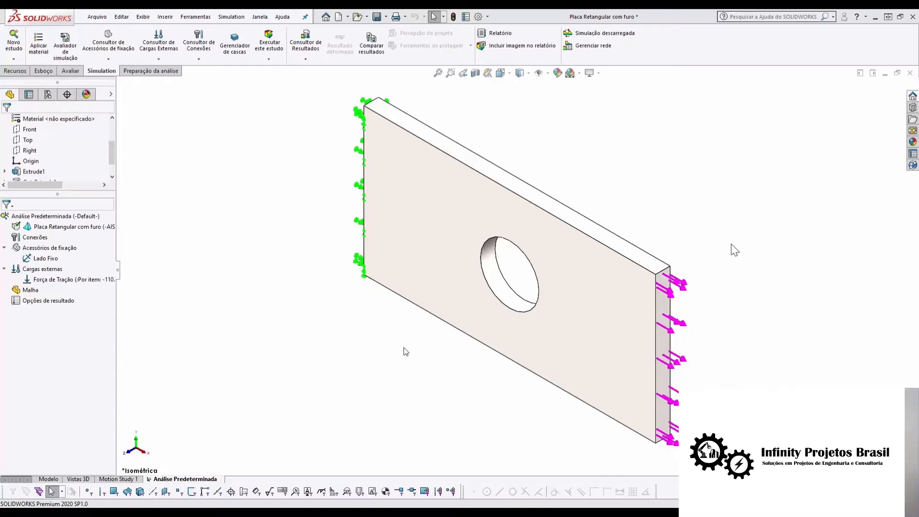
Generate a curvature-based mesh (Malha com base em curvatura) at the default density, with the plate assigned to Alta mesh quality
right_click(30, 292)
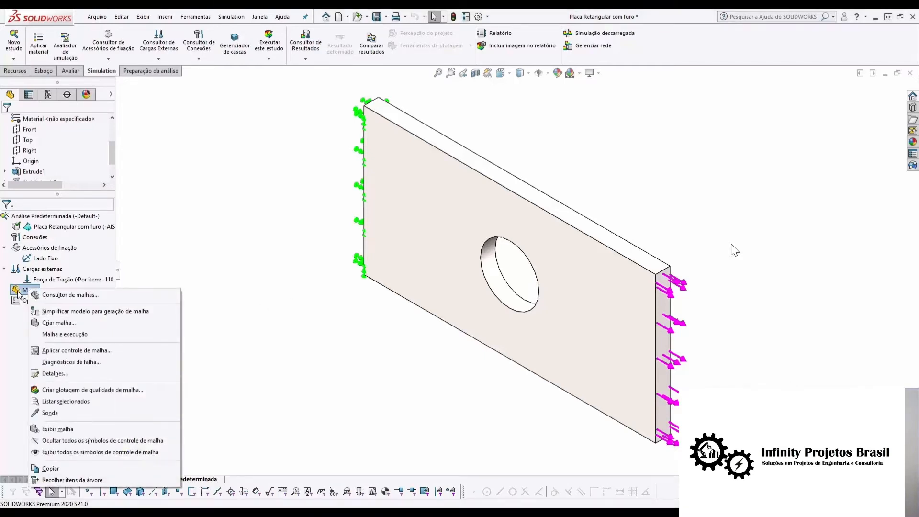
click(54, 323)
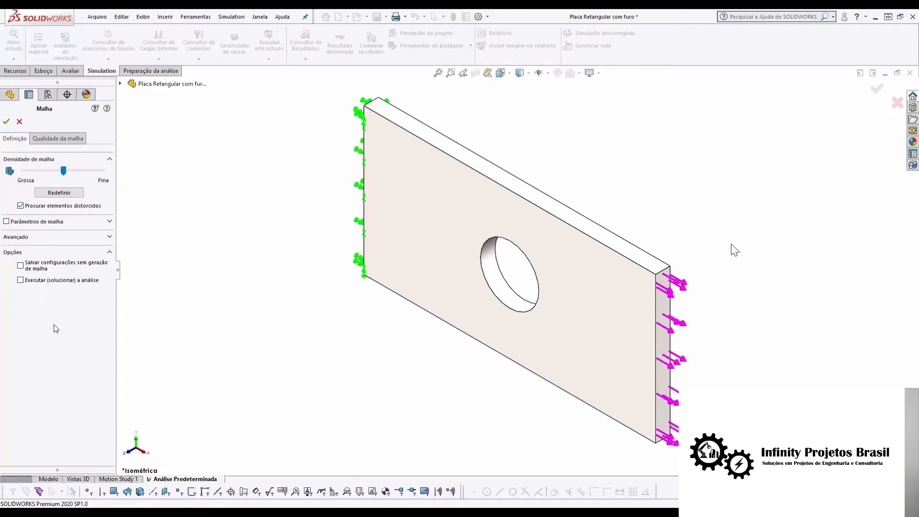
click(53, 223)
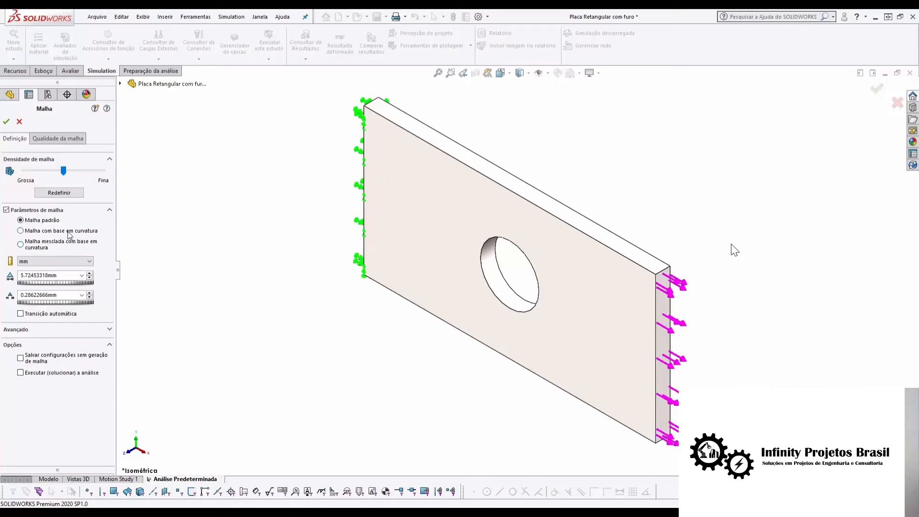
click(68, 232)
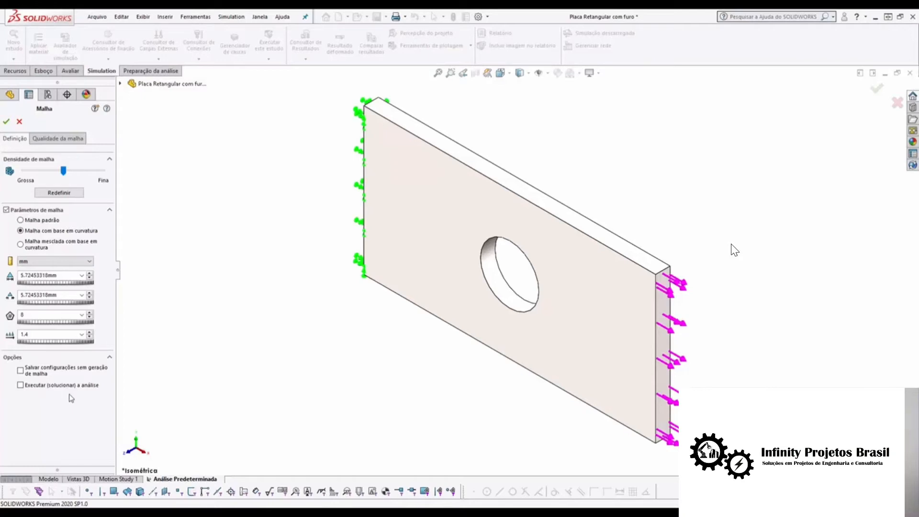
click(75, 139)
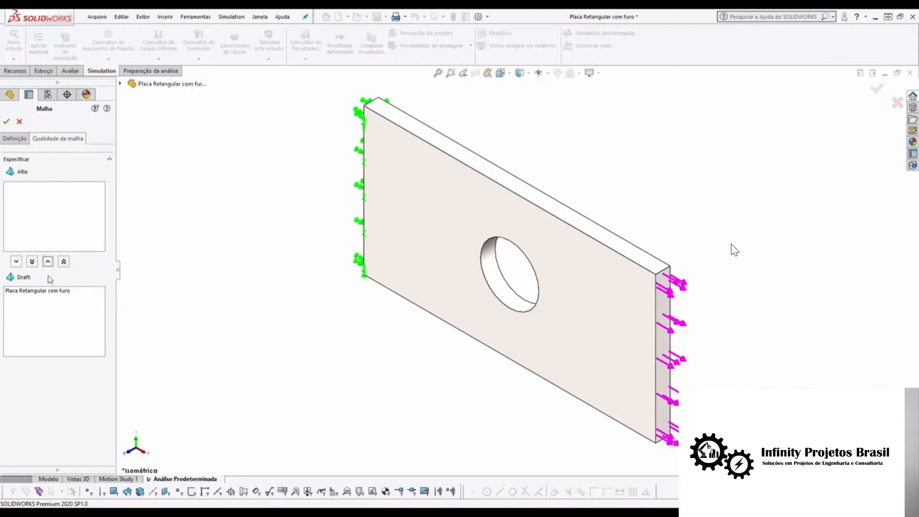
click(48, 291)
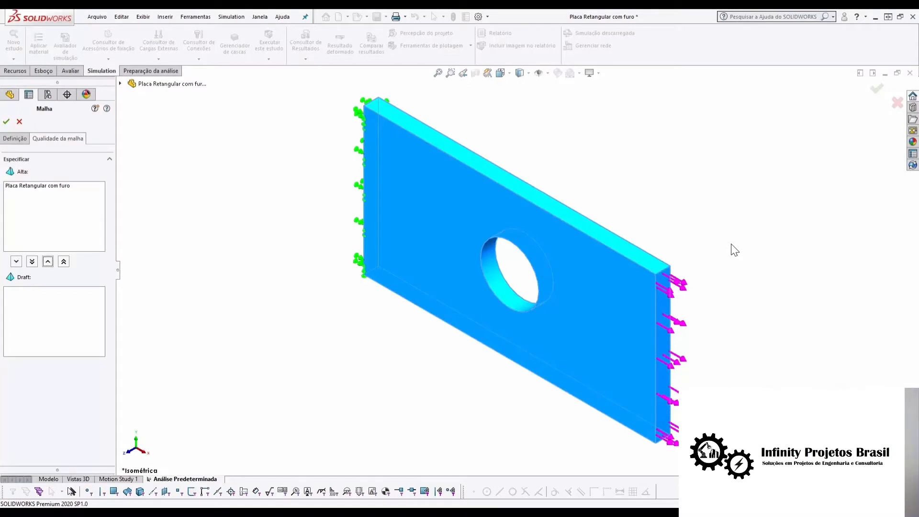
click(8, 121)
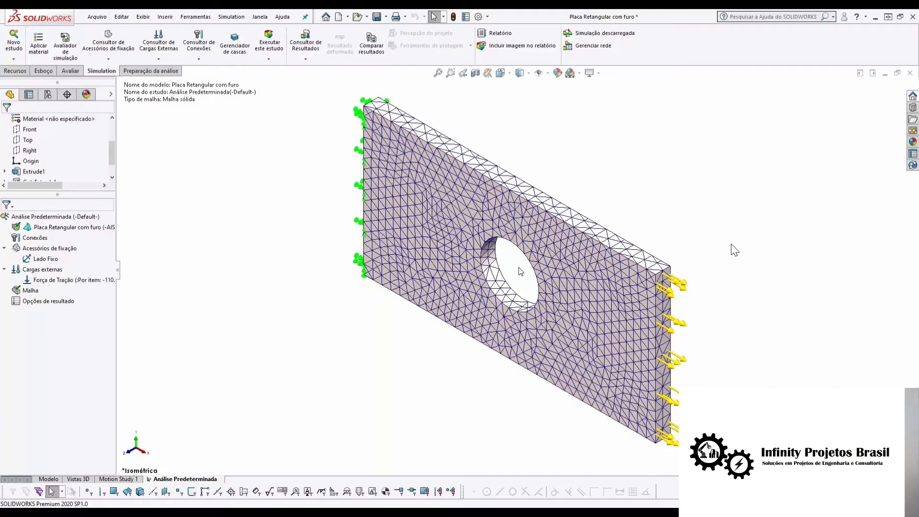
Hide the plate's mesh and display it again
right_click(28, 290)
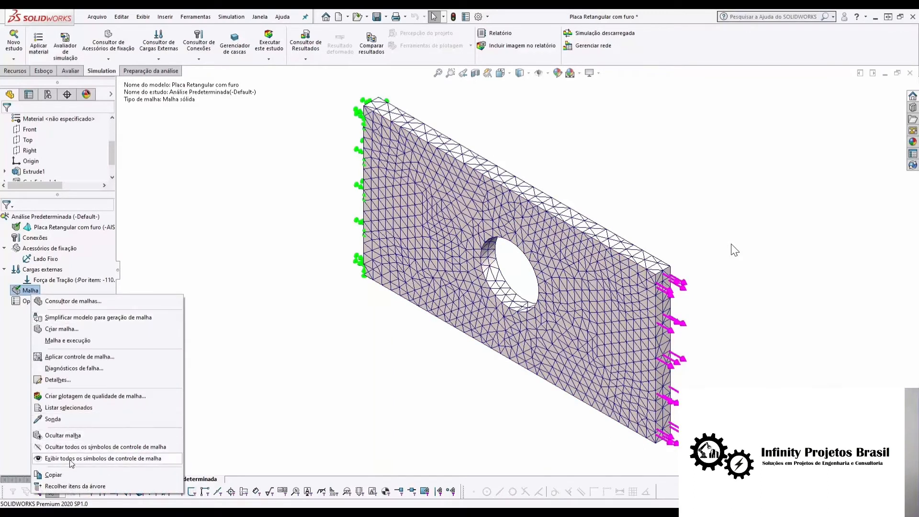
click(63, 435)
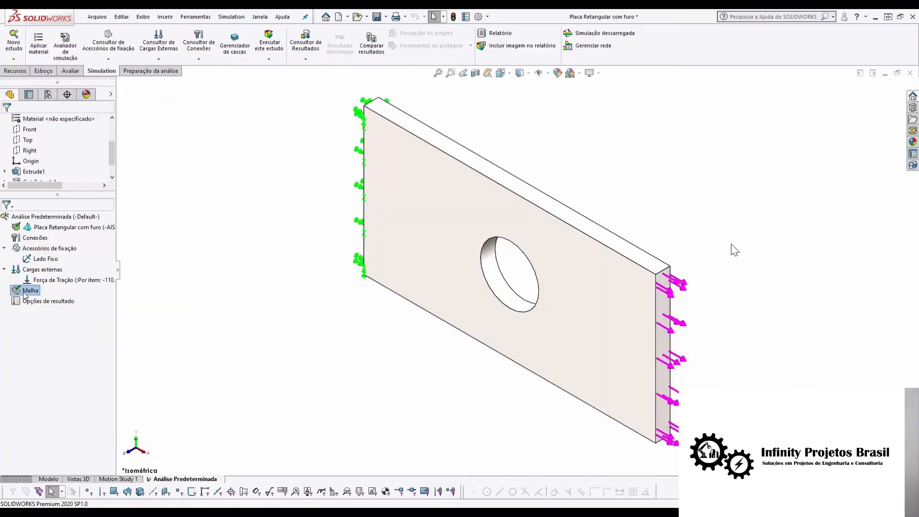
right_click(24, 291)
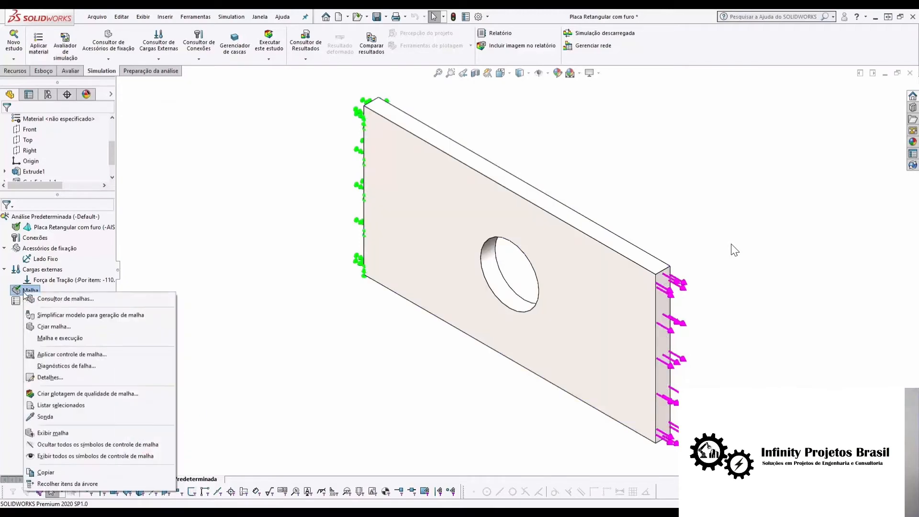
click(53, 435)
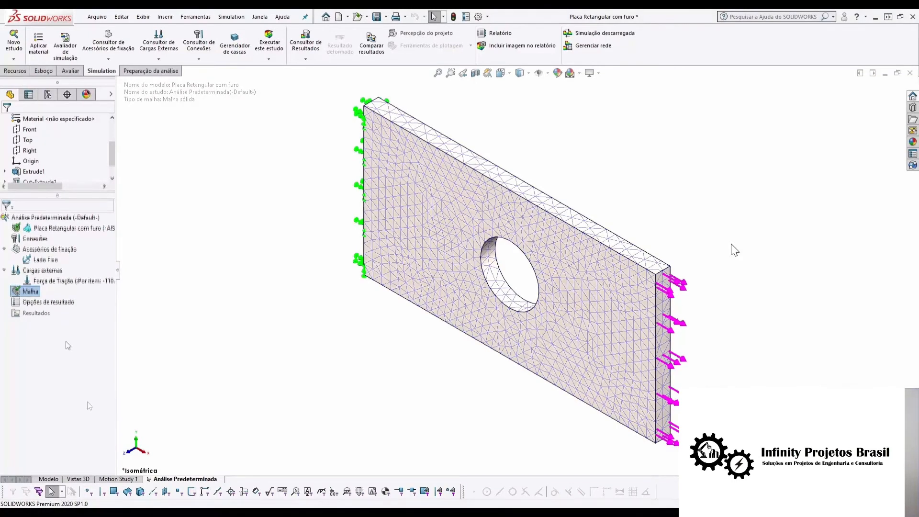
Run the Análise Predeterminada study and bring up its von Mises stress results
click(71, 219)
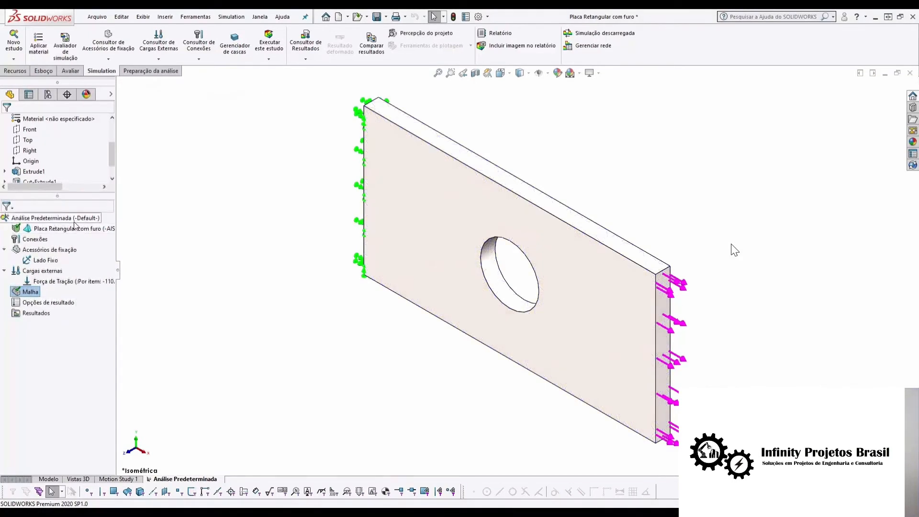
right_click(73, 219)
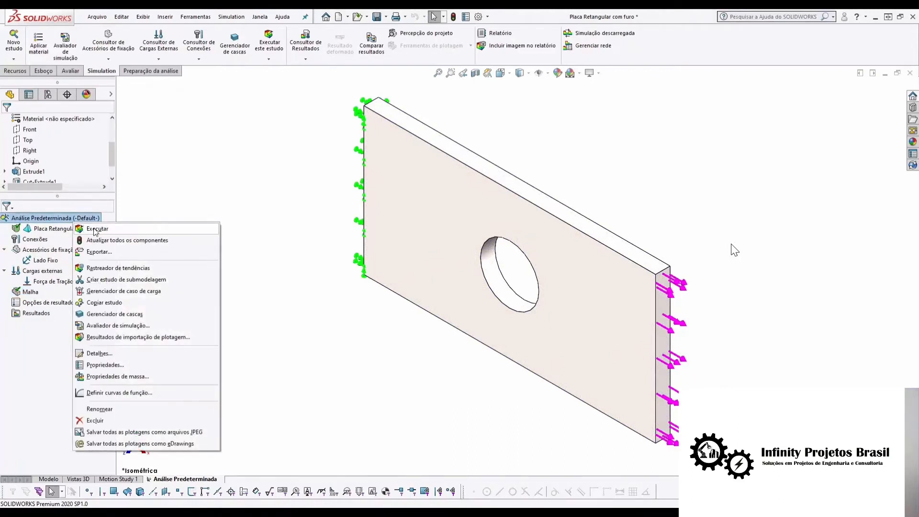
click(93, 229)
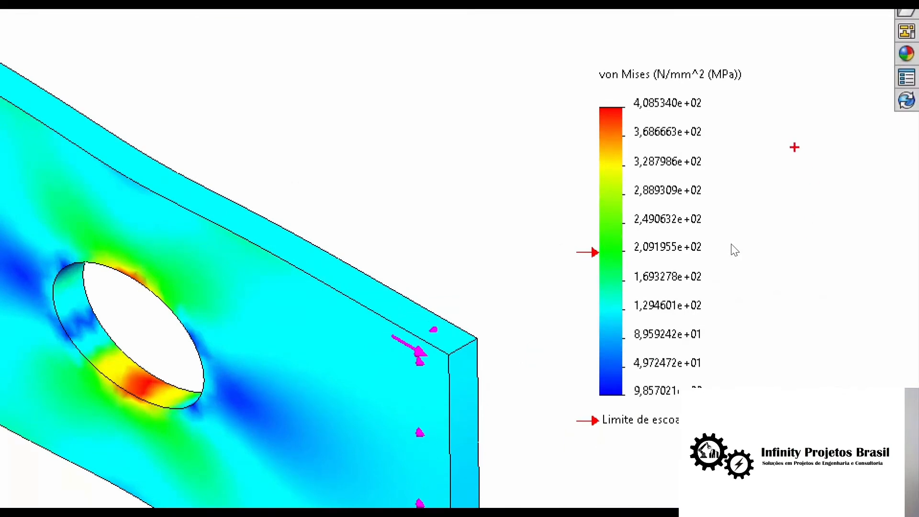
drag(651, 63, 713, 83)
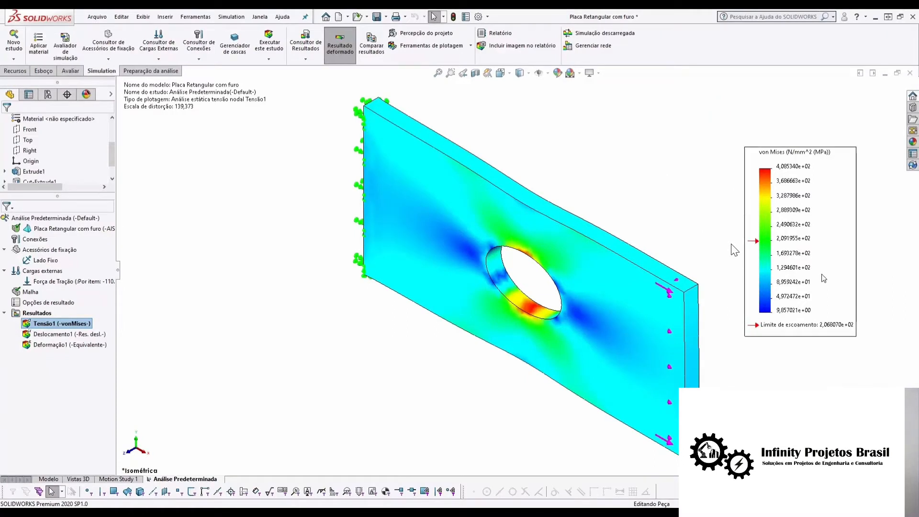
Edit the von Mises stress plot's definition to show element values (Valores do elemento)
right_click(823, 278)
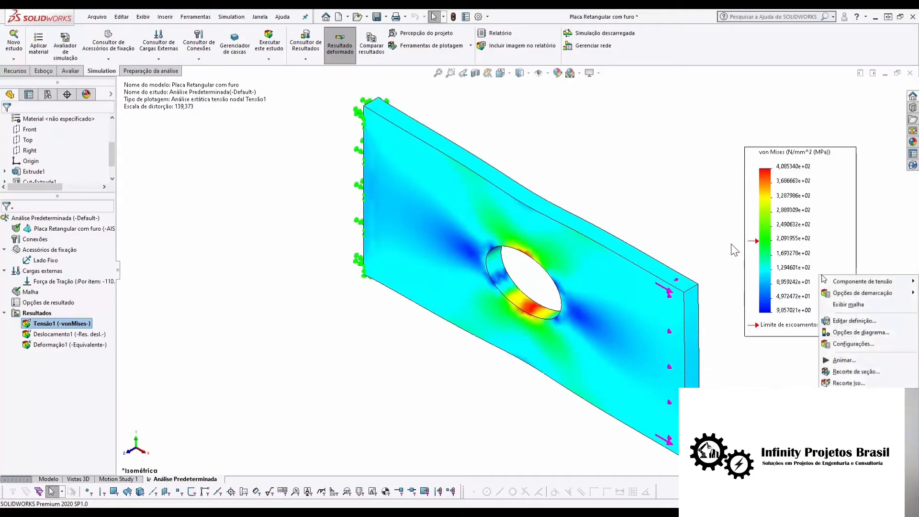
click(844, 319)
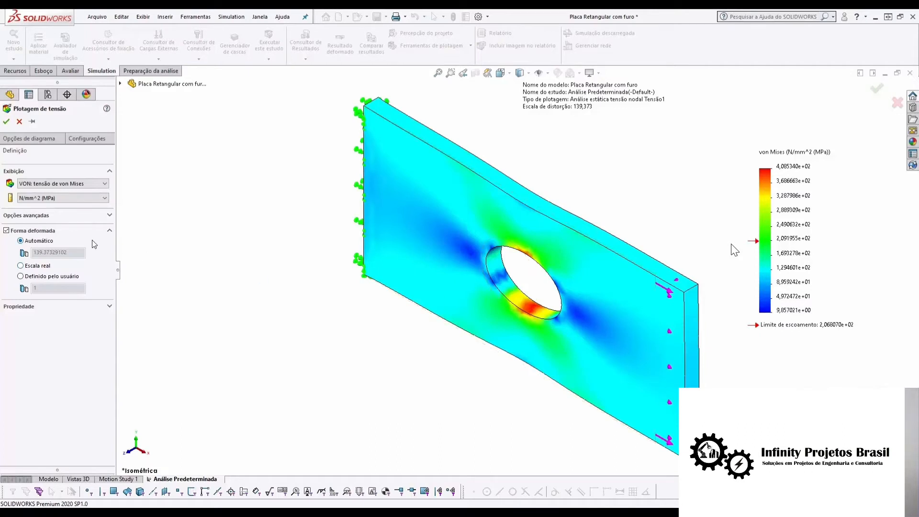
click(50, 215)
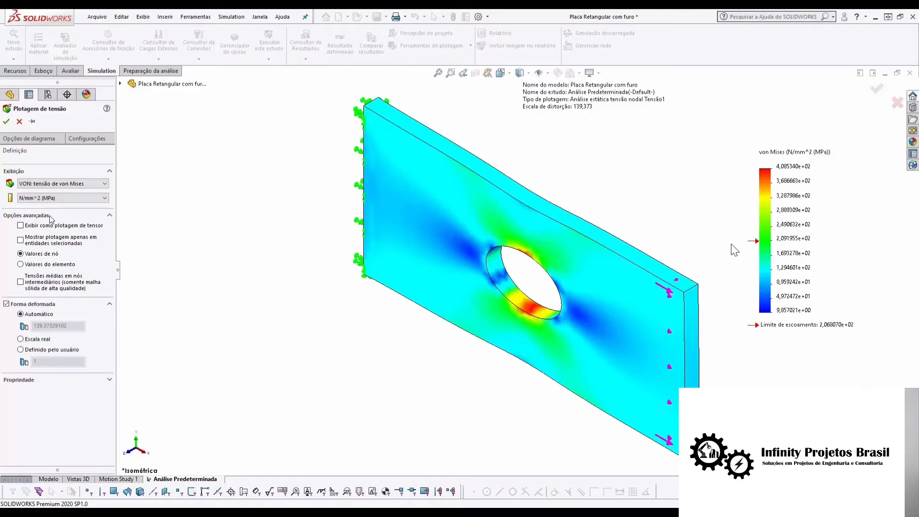
click(120, 84)
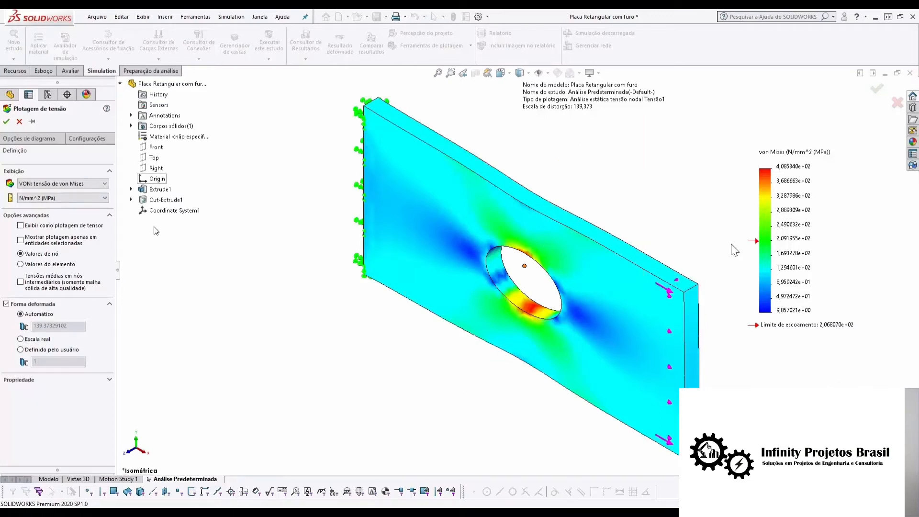
click(120, 84)
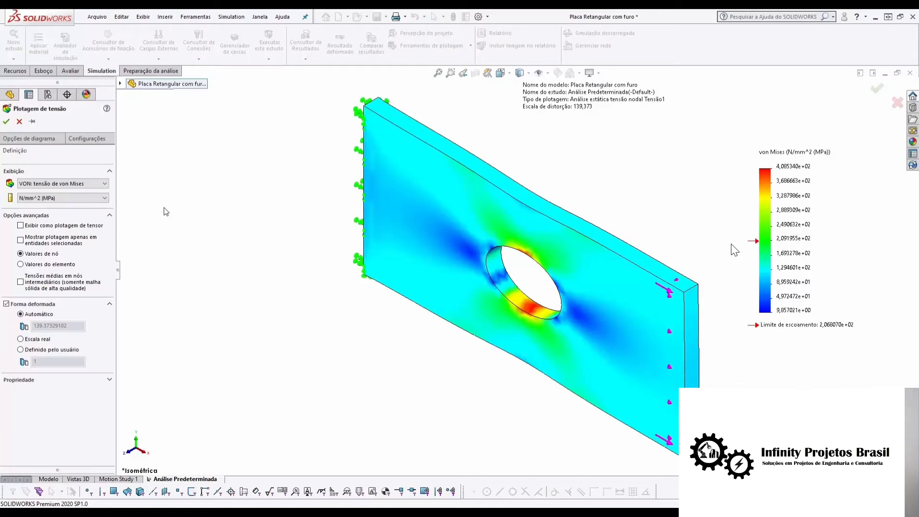
click(50, 266)
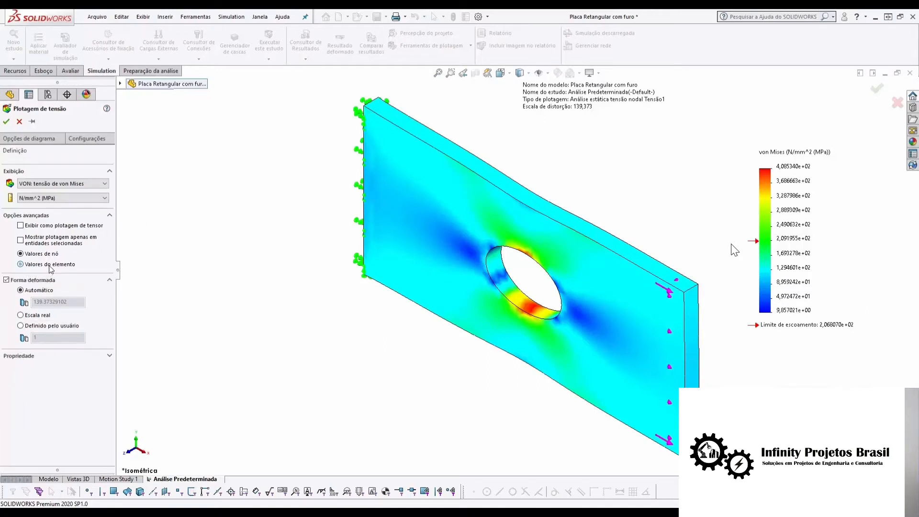
click(6, 121)
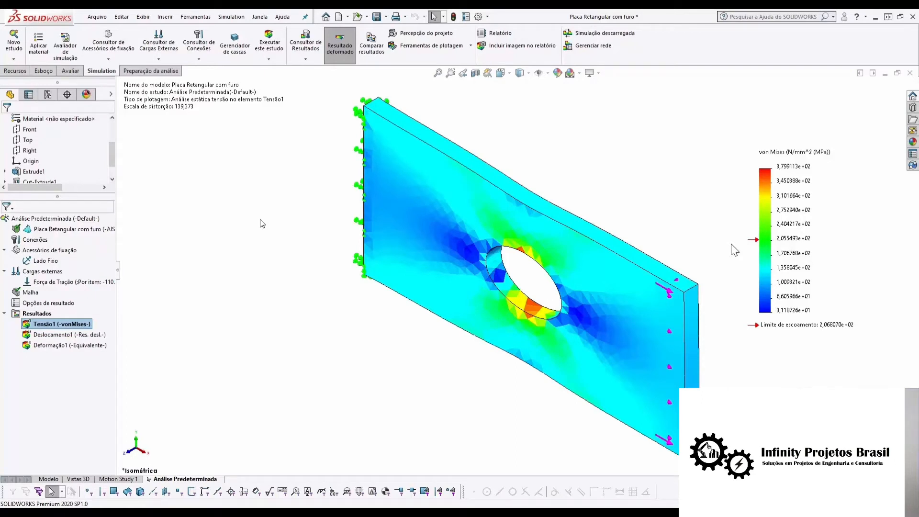
Switch the von Mises stress plot's advanced options back to node values (Valores de nó)
right_click(54, 326)
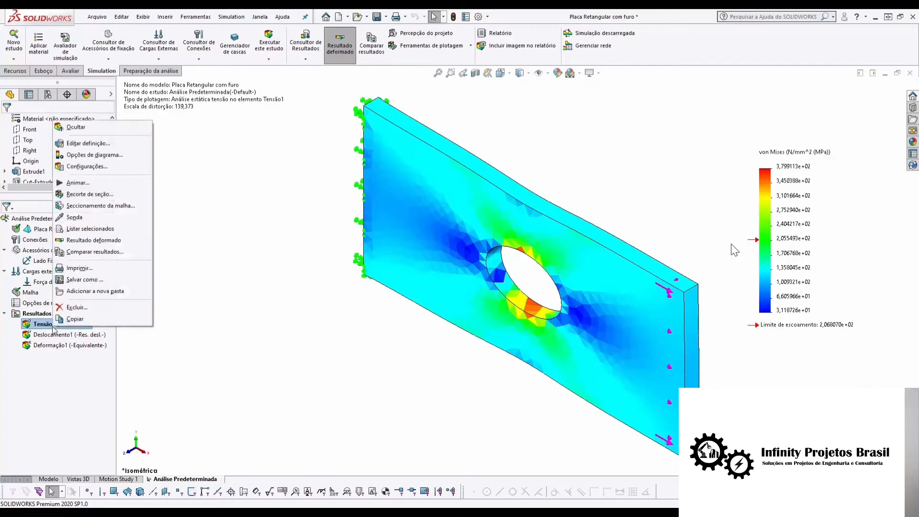
click(93, 144)
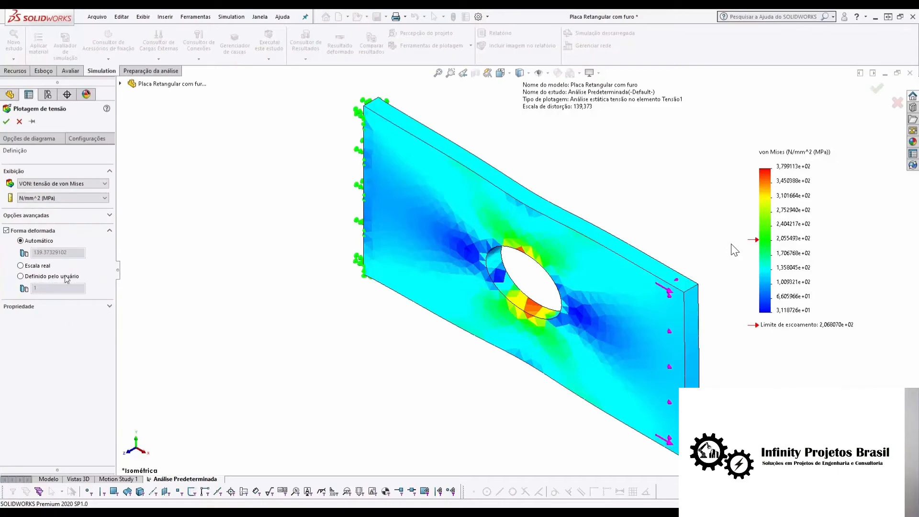
click(41, 215)
click(47, 254)
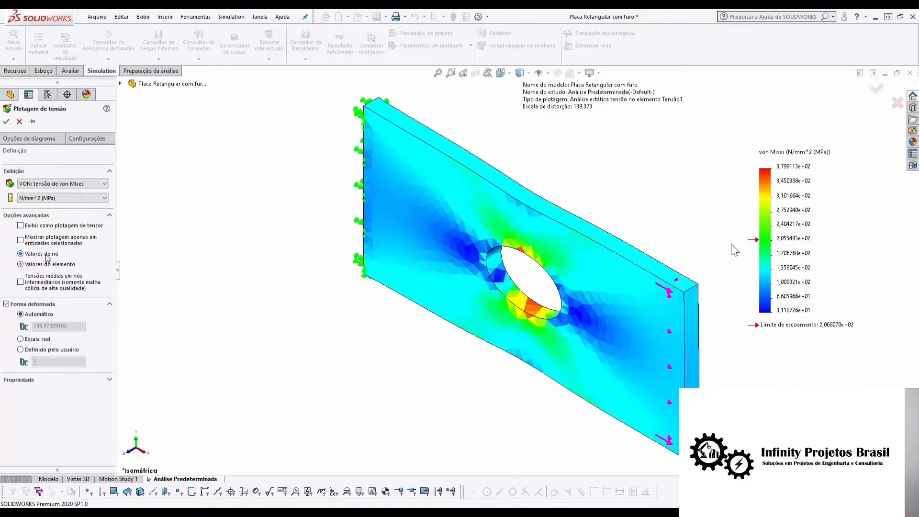
key(Return)
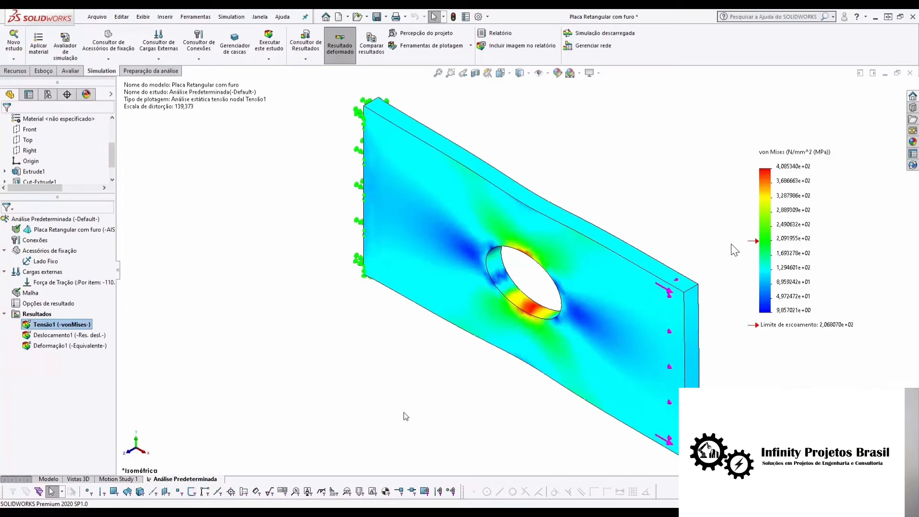
Set the von Mises plot's legend maximum to 206.8 MPa and show values above that maximum in black
right_click(53, 326)
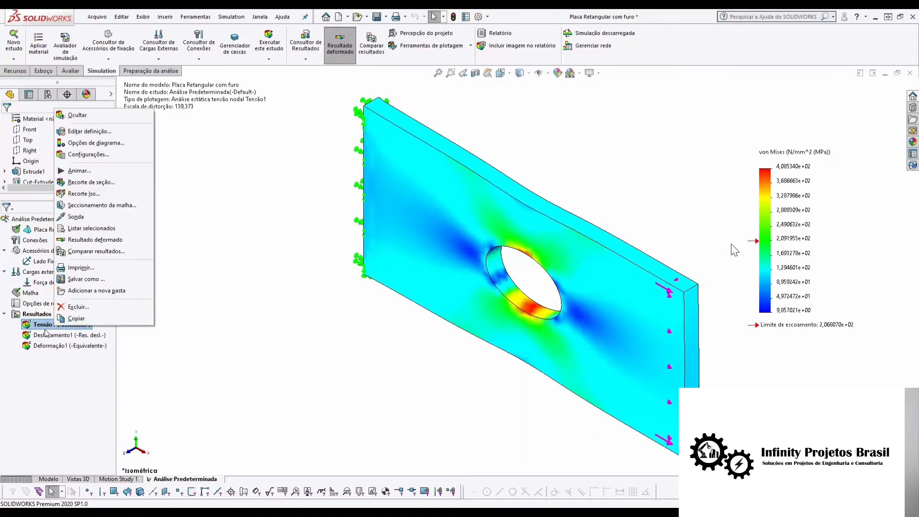
click(83, 147)
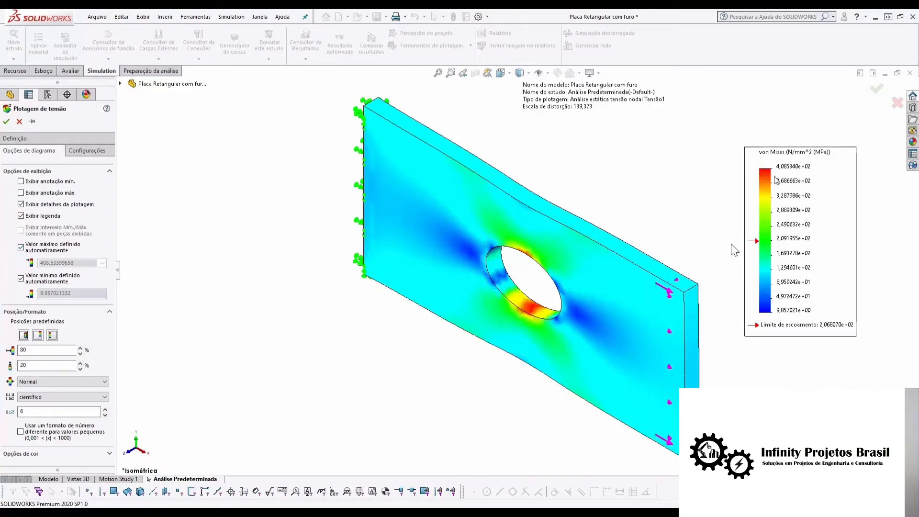
click(20, 248)
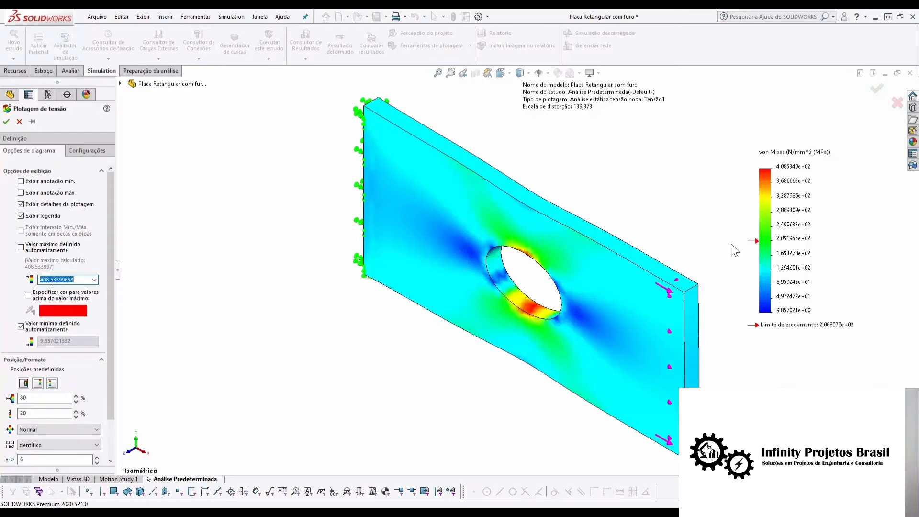
text(206.8)
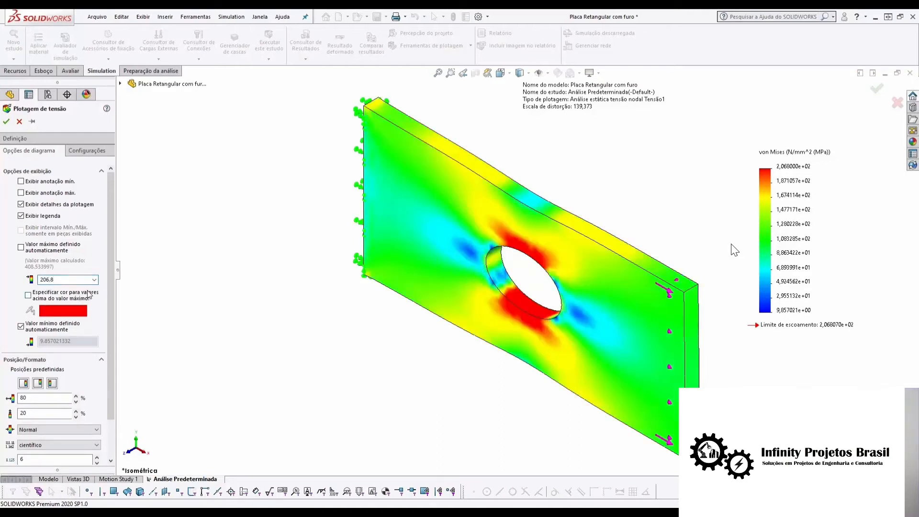
click(62, 299)
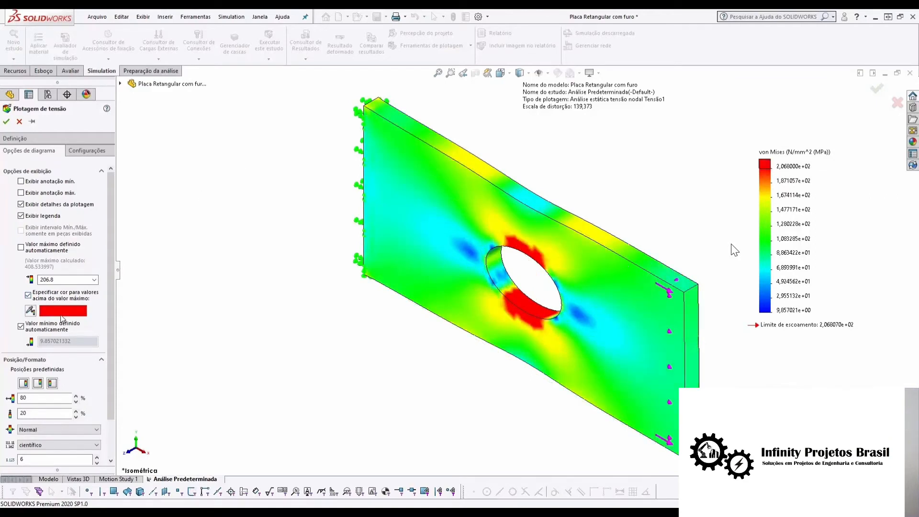
click(31, 312)
click(414, 261)
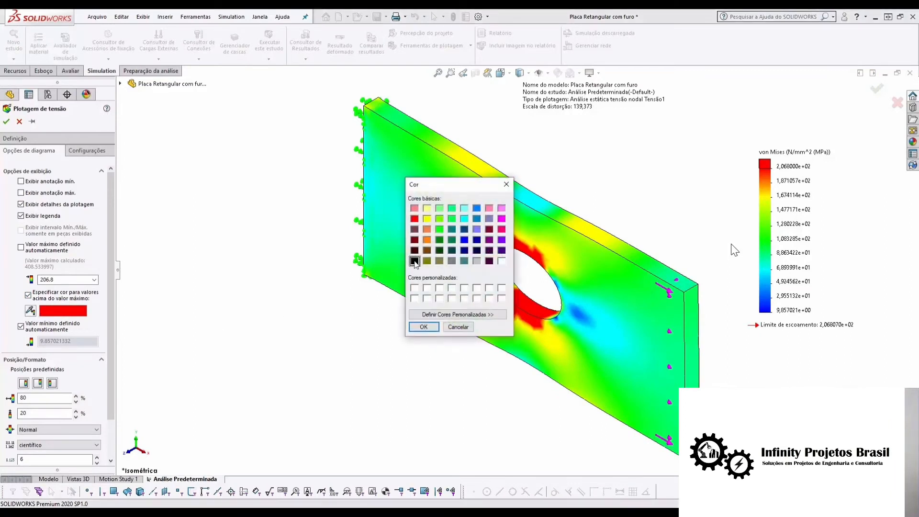
click(424, 327)
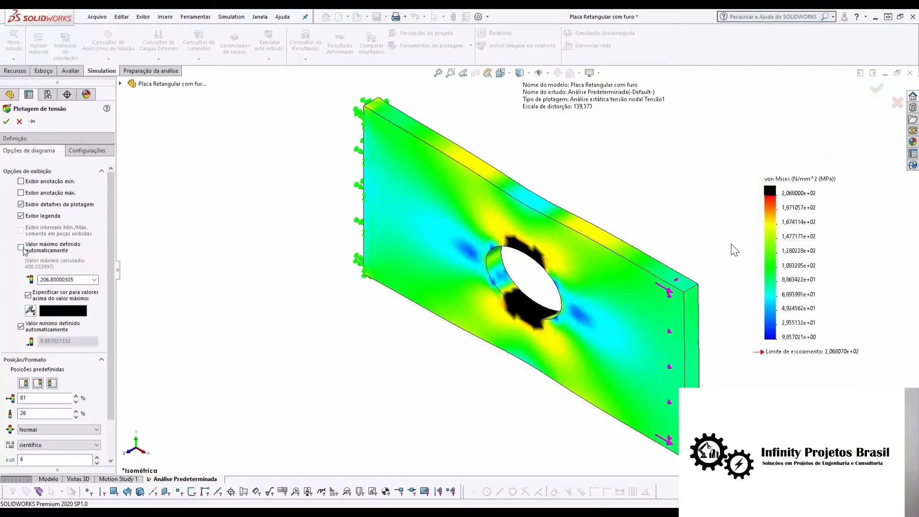
Restore the automatically defined maximum value for the von Mises plot's legend
click(21, 248)
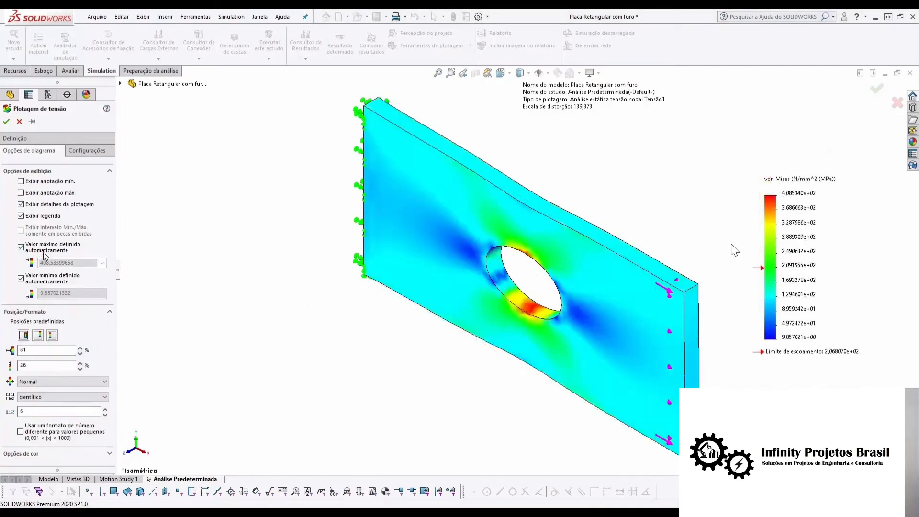
click(7, 122)
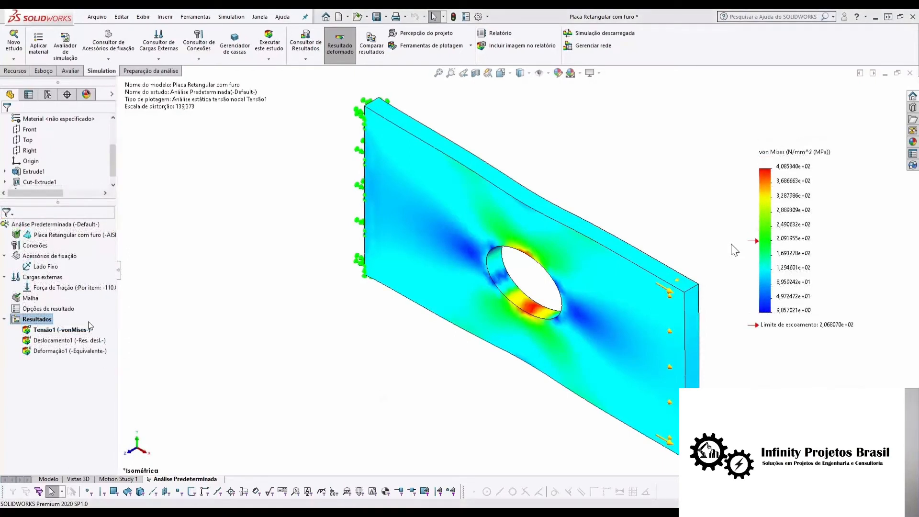
View the resultant displacement plot and the equivalent strain plot, and return to the displacement plot
click(63, 340)
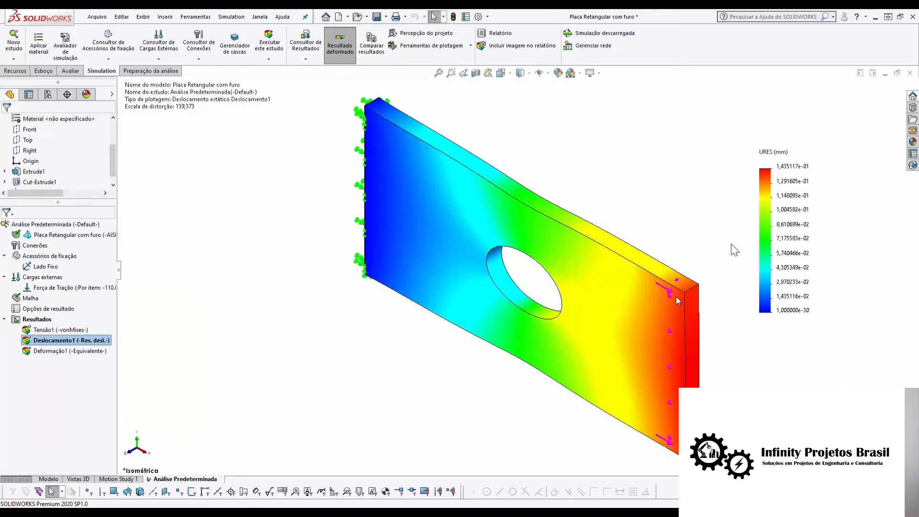
click(64, 352)
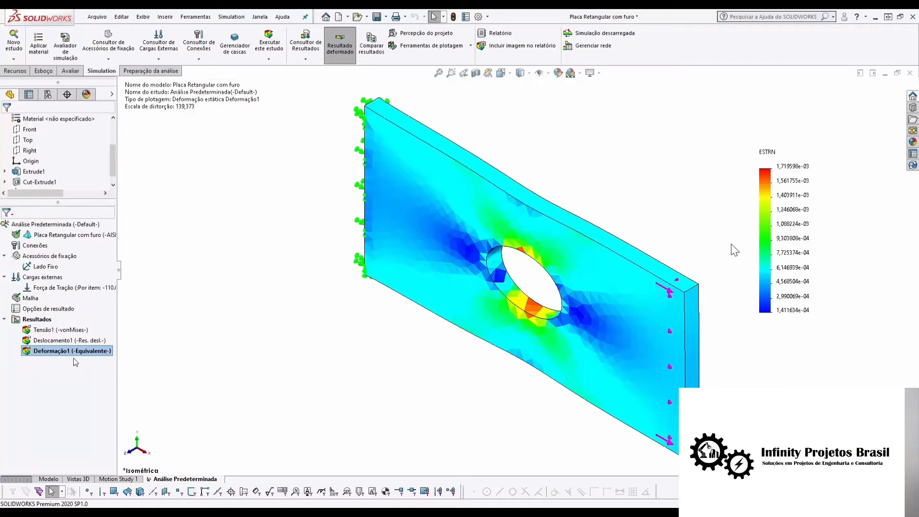
double_click(64, 344)
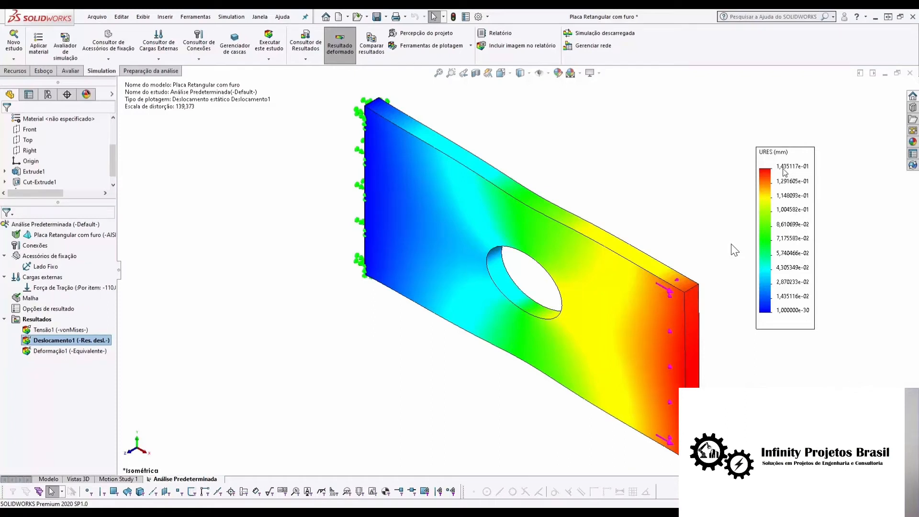
Add a stress plot showing the first principal stress (P1) in N/mm^2 (MPa) and compare it with the von Mises plot
right_click(49, 321)
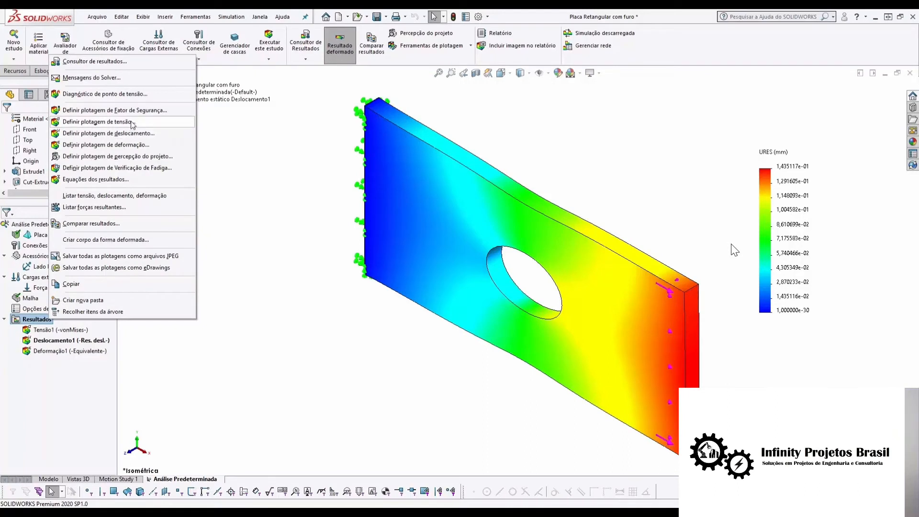
click(133, 123)
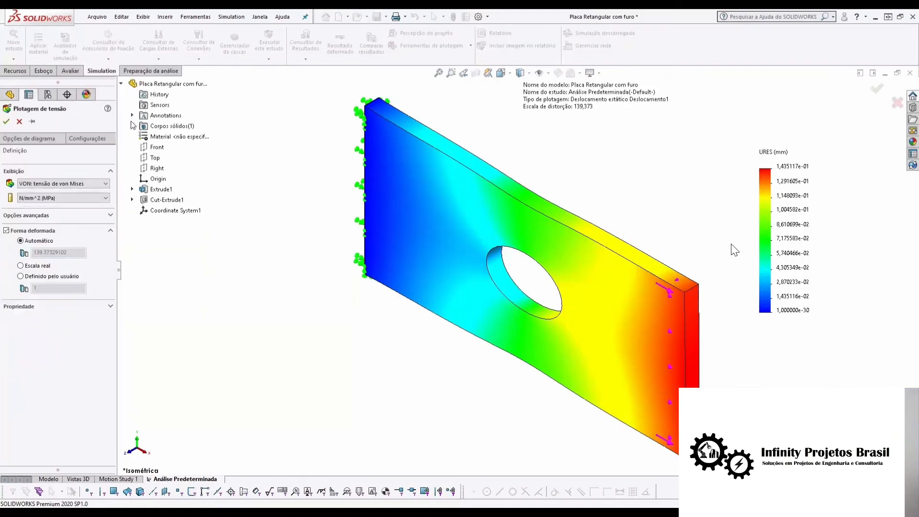
click(74, 184)
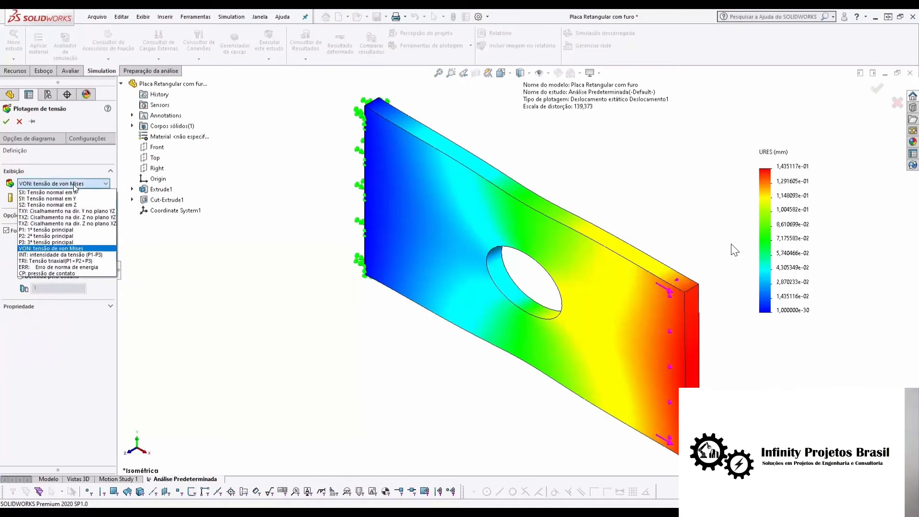
click(50, 230)
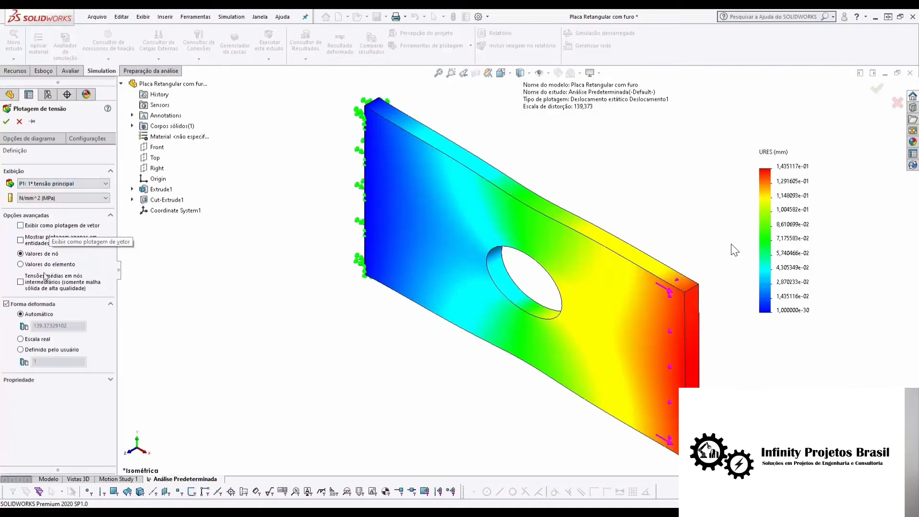
click(7, 120)
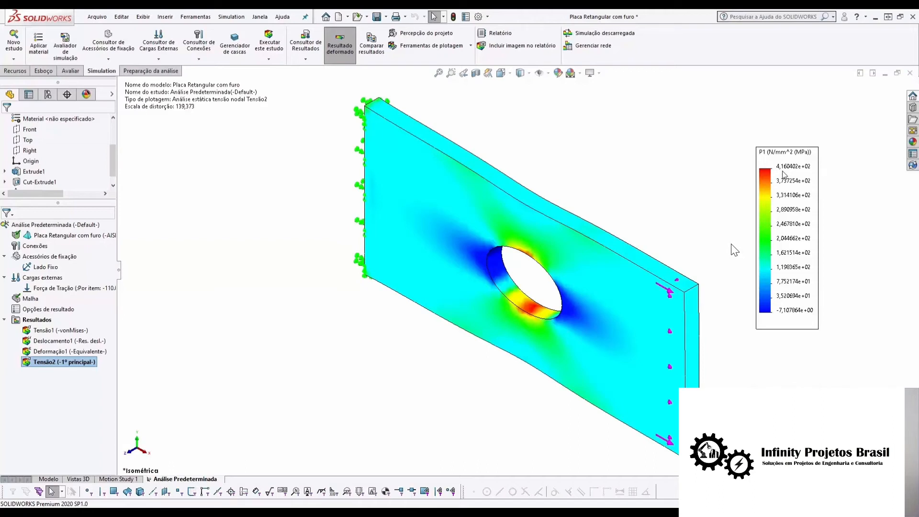
double_click(72, 330)
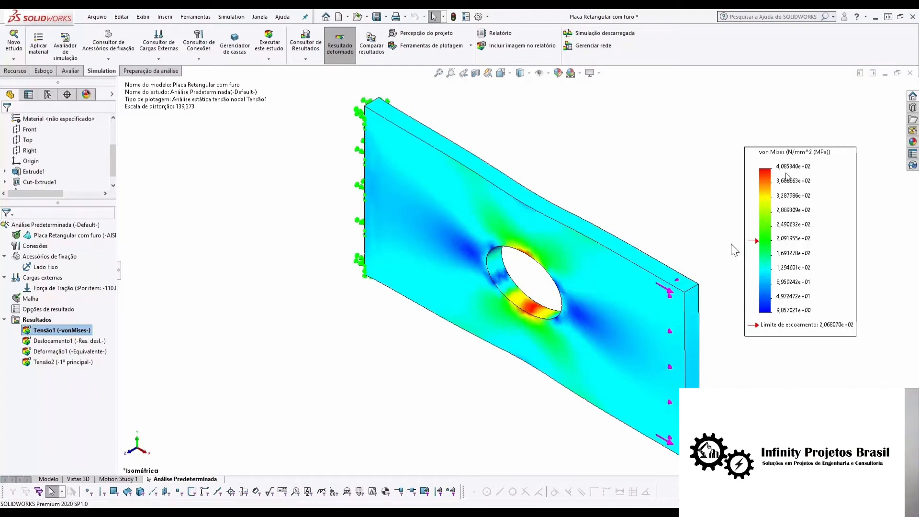
double_click(64, 362)
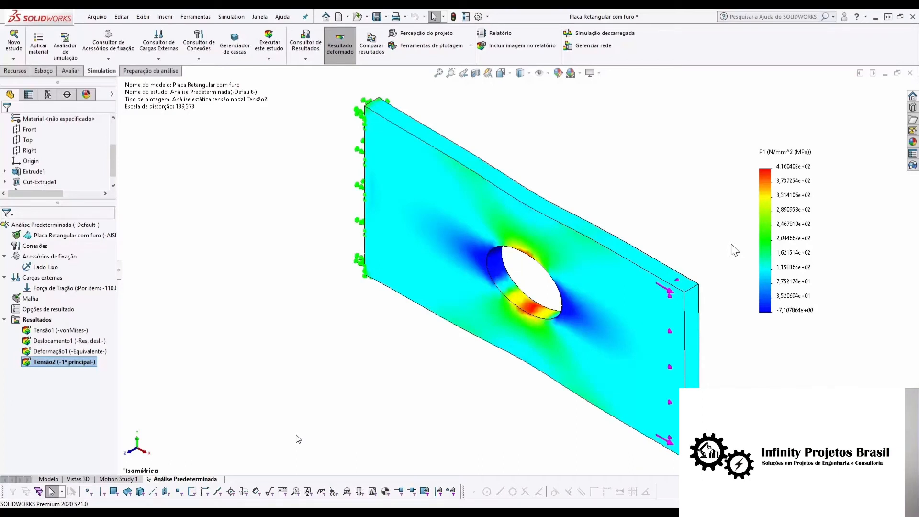
Copy the Análise Predeterminada study to a new static study named "Sem refinamento"
right_click(205, 480)
click(237, 417)
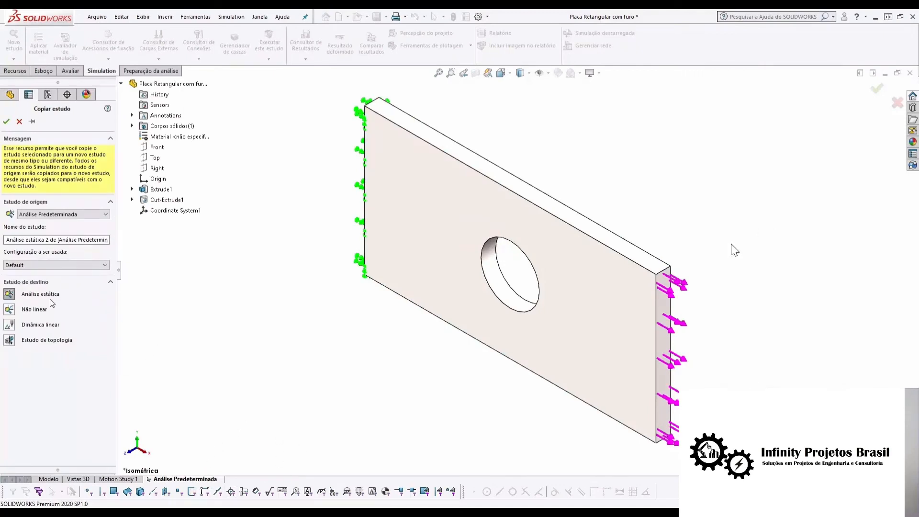
drag(5, 240, 133, 252)
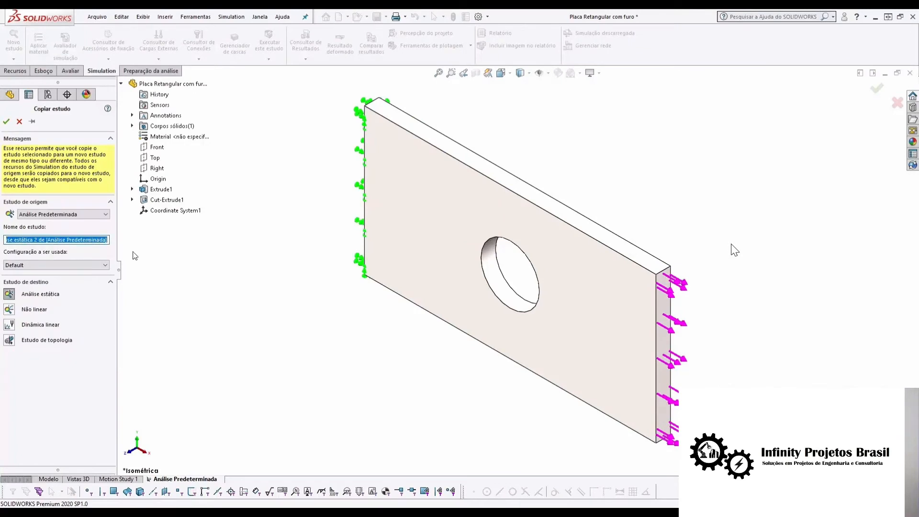
key(BackSpace)
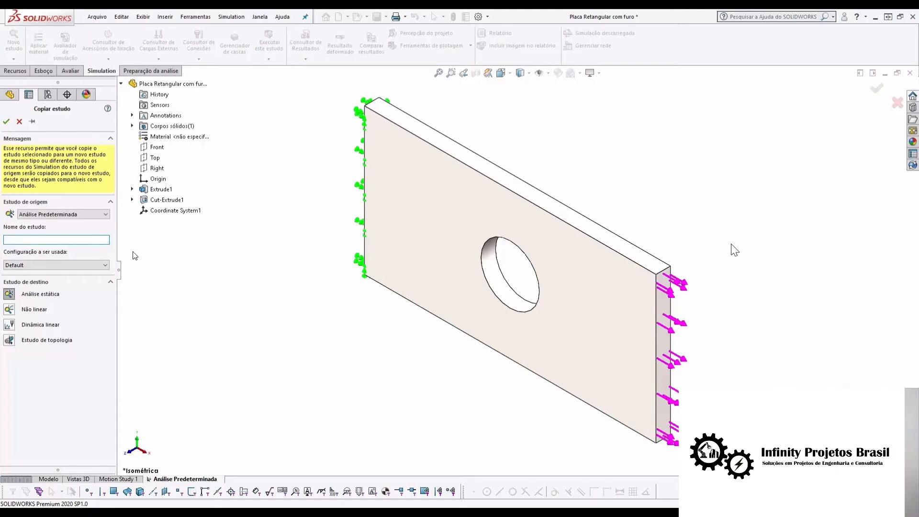
text(Sem refinamento)
click(6, 122)
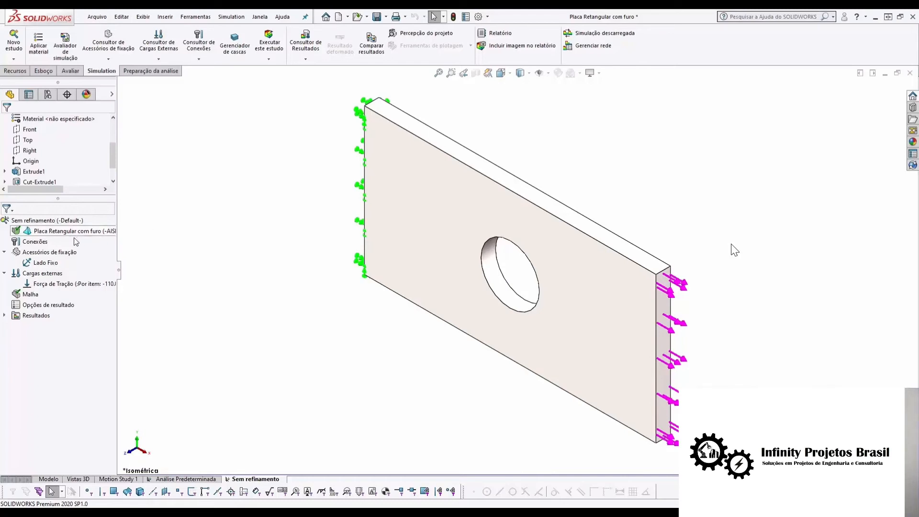
Remesh the plate in the Sem refinamento study with a curvature-based mesh at the coarsest density, accepting the deletion of its results
right_click(37, 294)
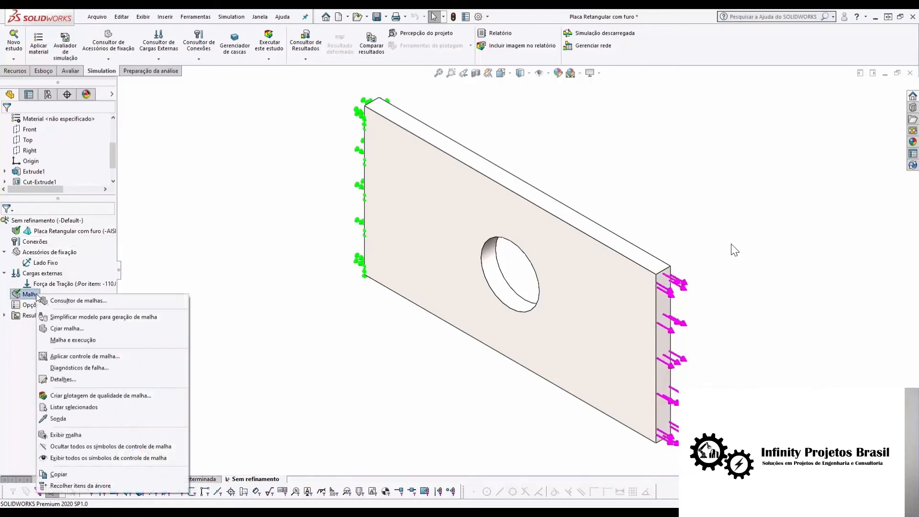
click(57, 329)
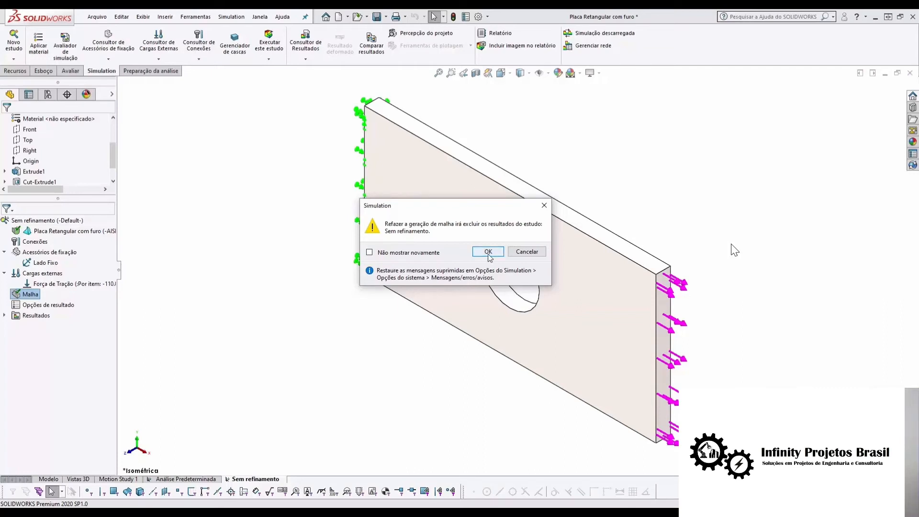
click(488, 251)
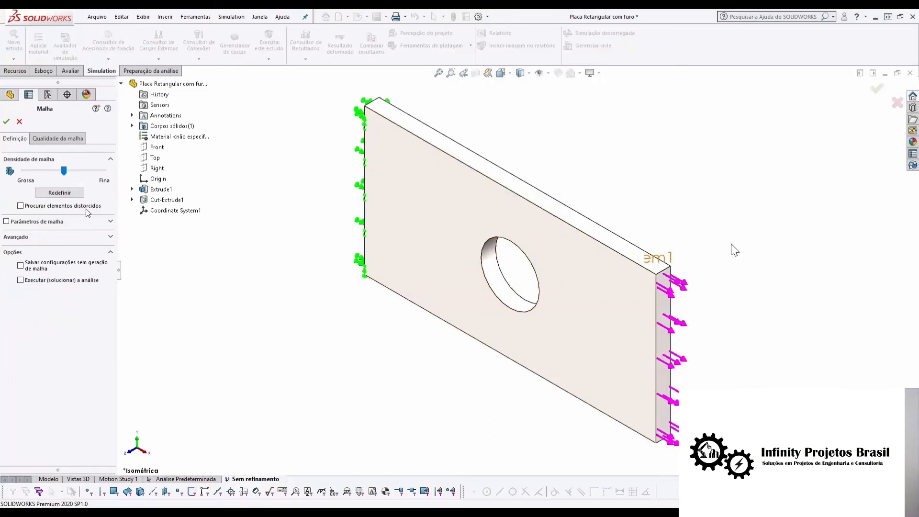
drag(64, 171, 8, 181)
click(37, 225)
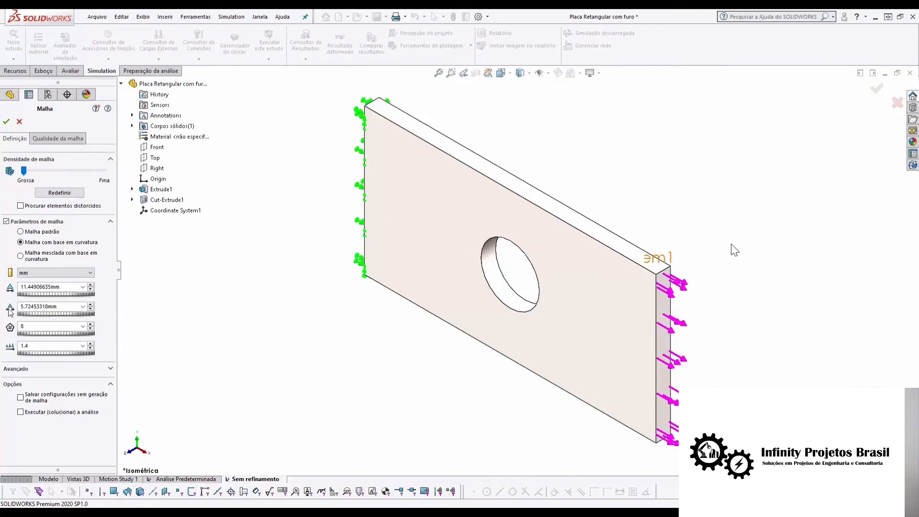
click(9, 121)
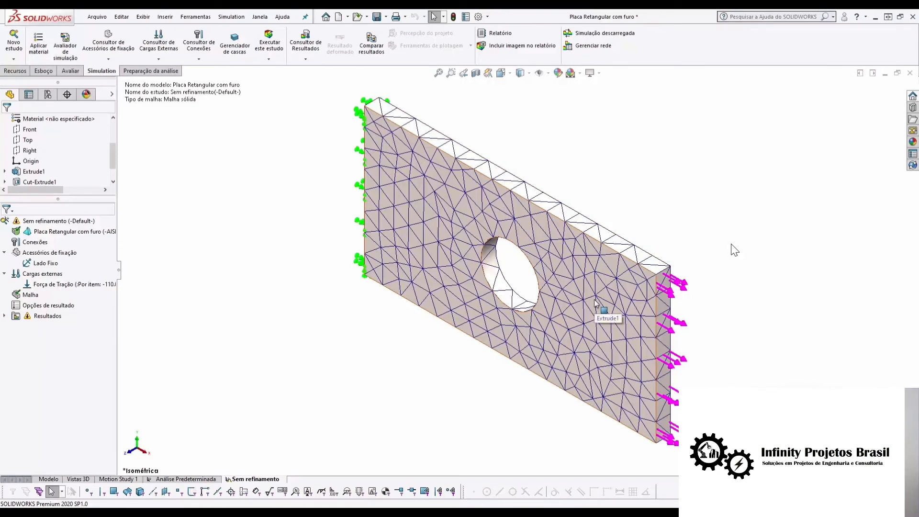
Run the Sem refinamento study and show its first principal stress plot
right_click(59, 222)
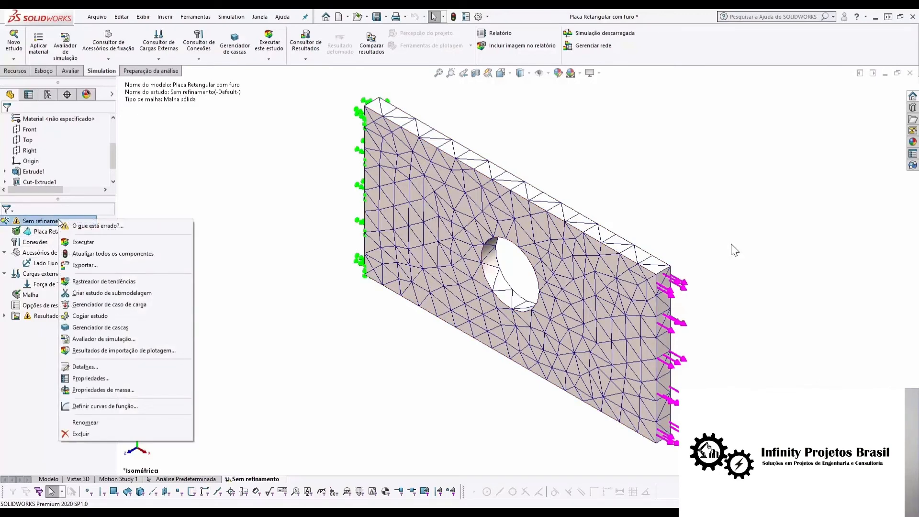
click(73, 244)
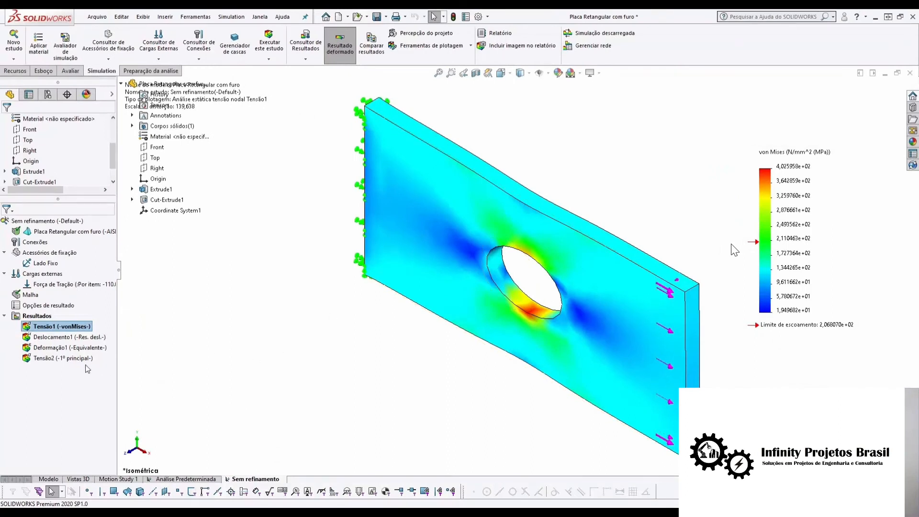
double_click(78, 358)
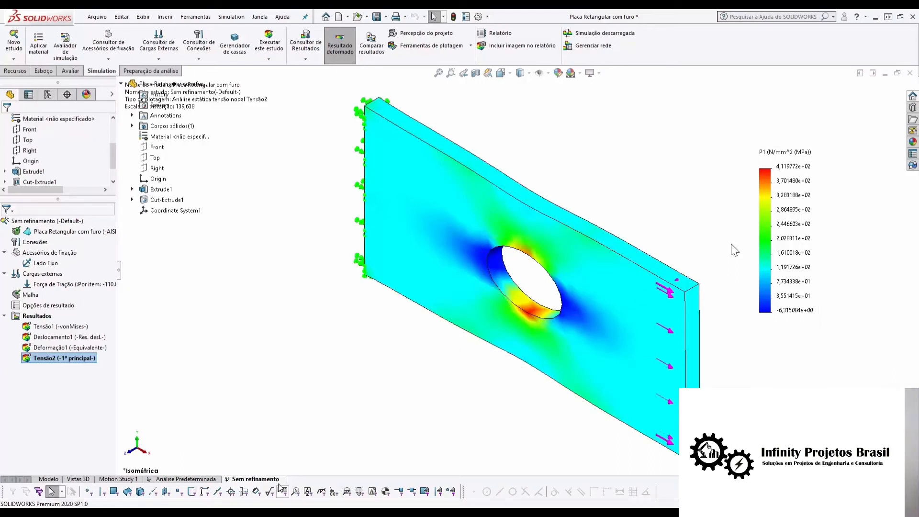
Copy the Análise Predeterminada study to another static study named "Análise Fina"
right_click(214, 480)
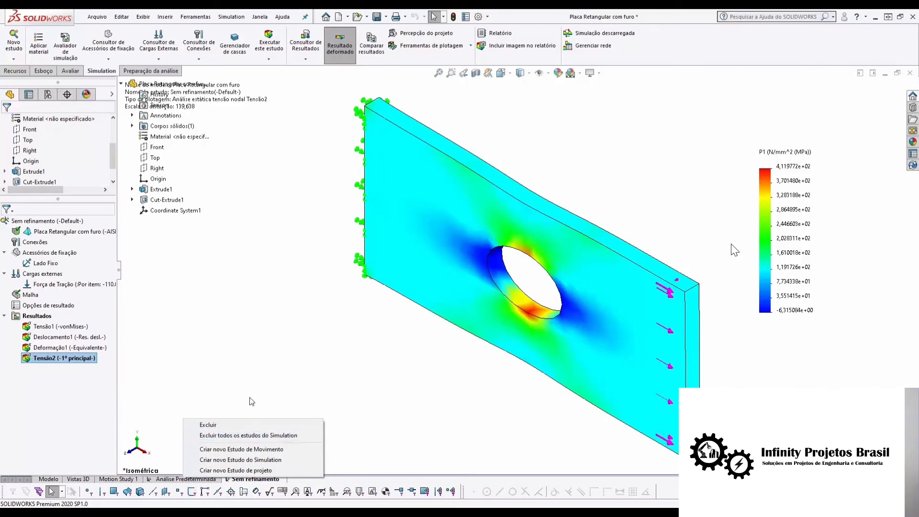
click(216, 480)
right_click(211, 480)
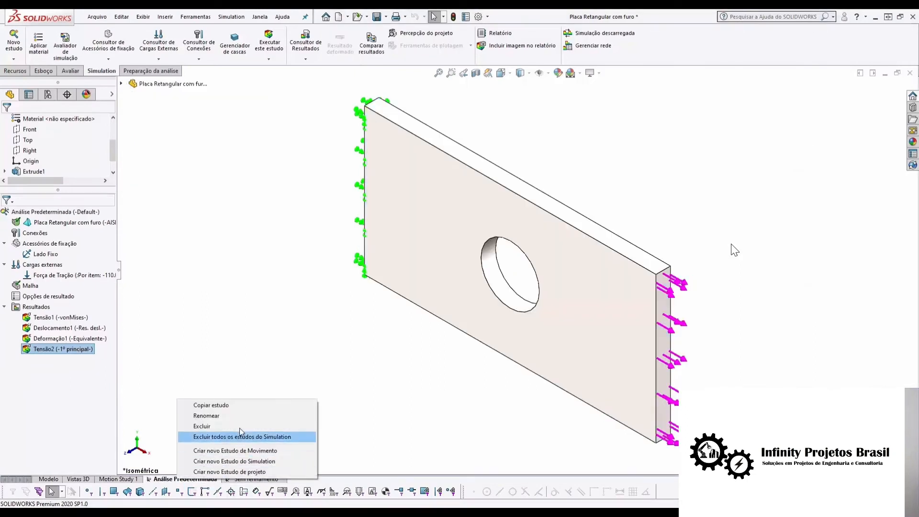
click(235, 406)
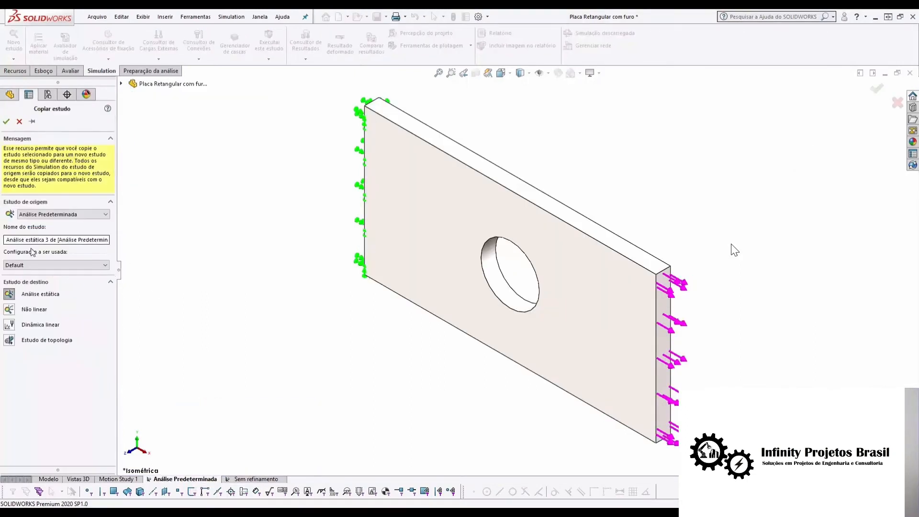
drag(6, 240, 168, 234)
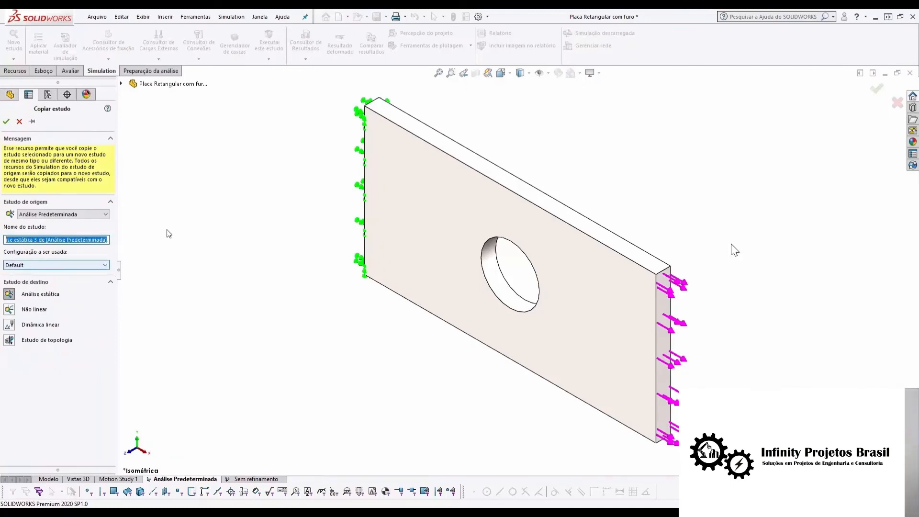
text(Al)
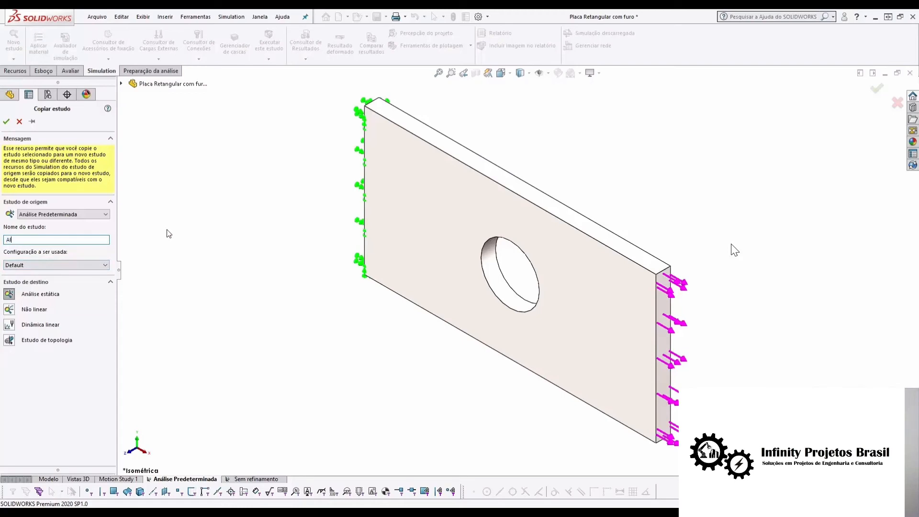
text(nálise)
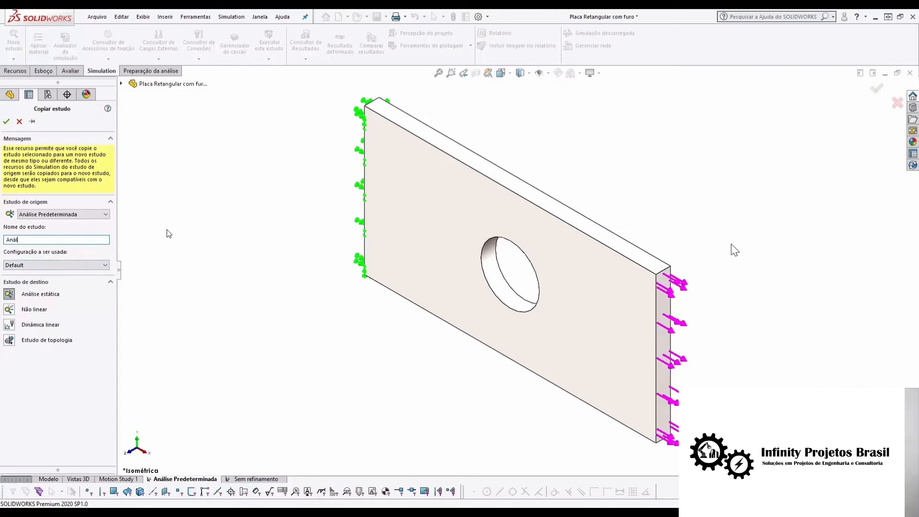
text( Fina)
click(6, 122)
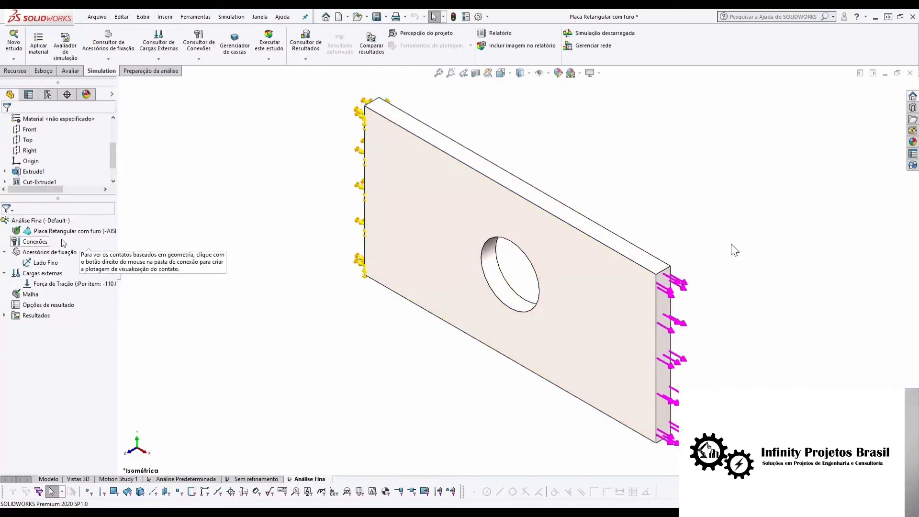
Remesh the plate in the Análise Fina study with a curvature-based mesh at the finest density, accepting the deletion of its results
right_click(31, 298)
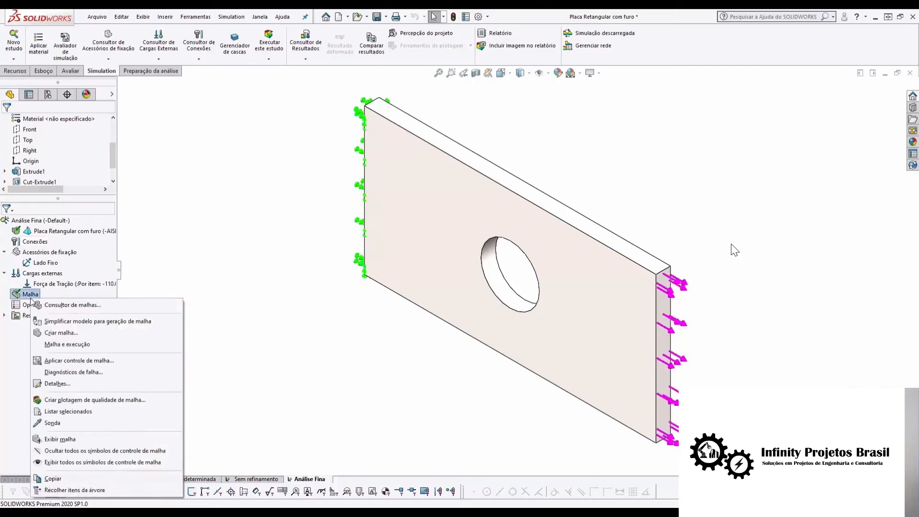
click(64, 333)
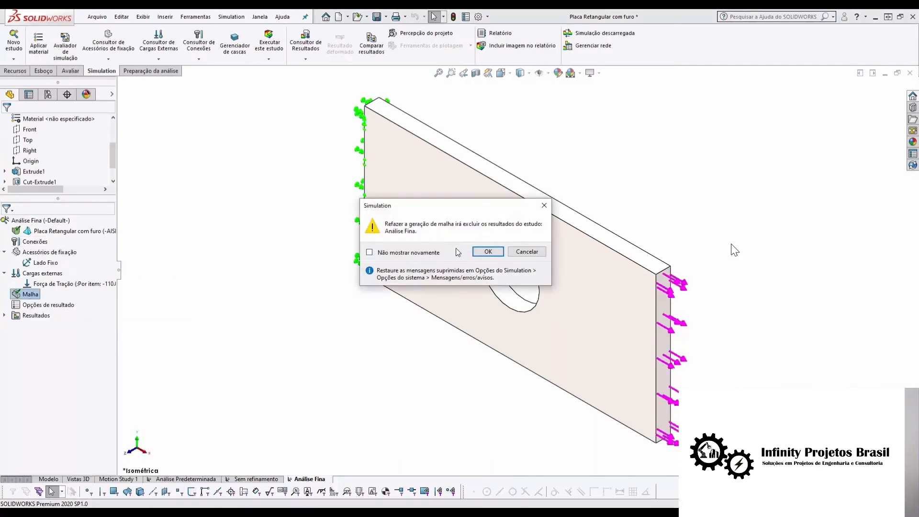
click(486, 252)
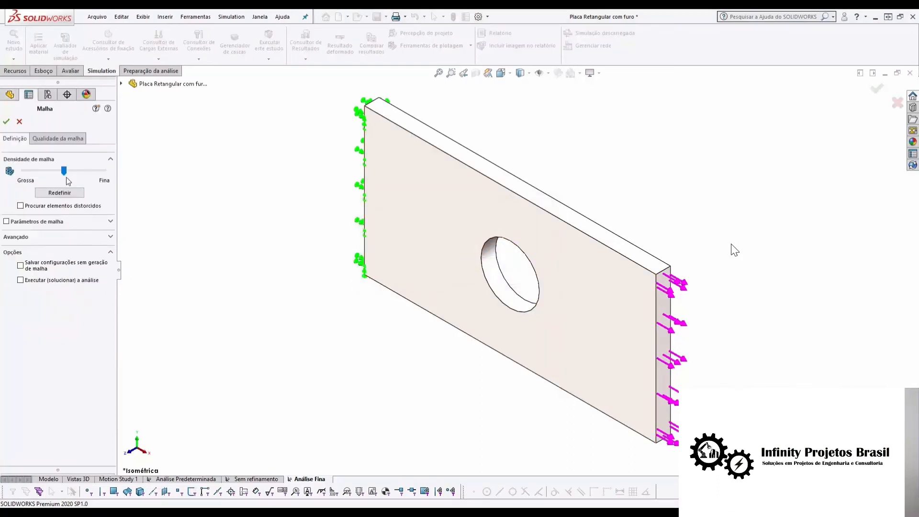
drag(64, 171, 148, 174)
click(41, 237)
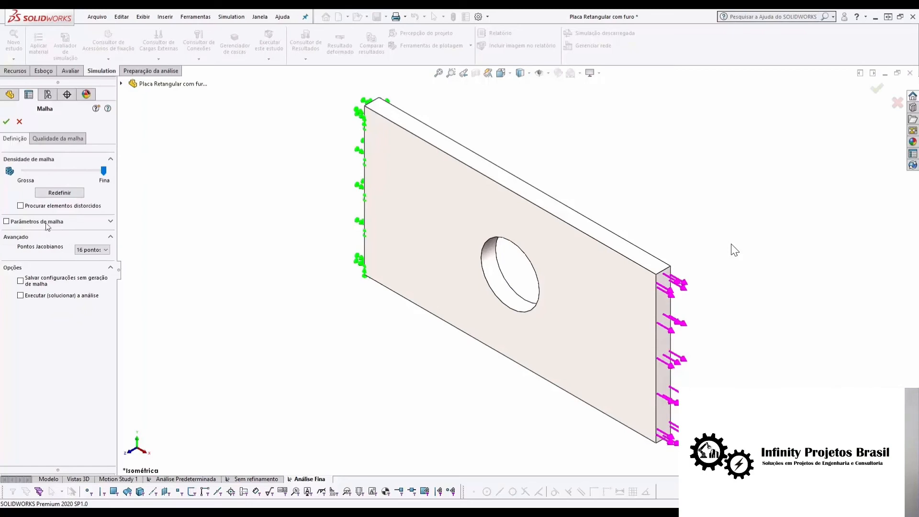
click(46, 222)
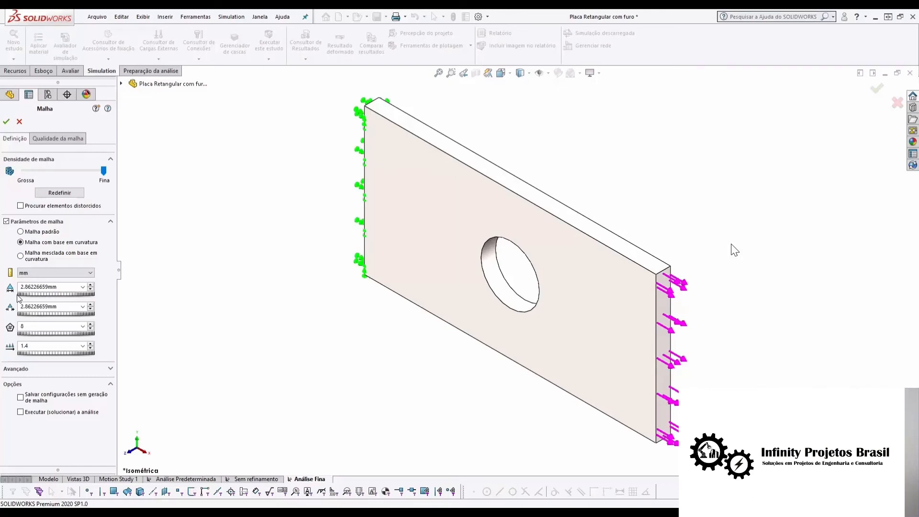
click(6, 121)
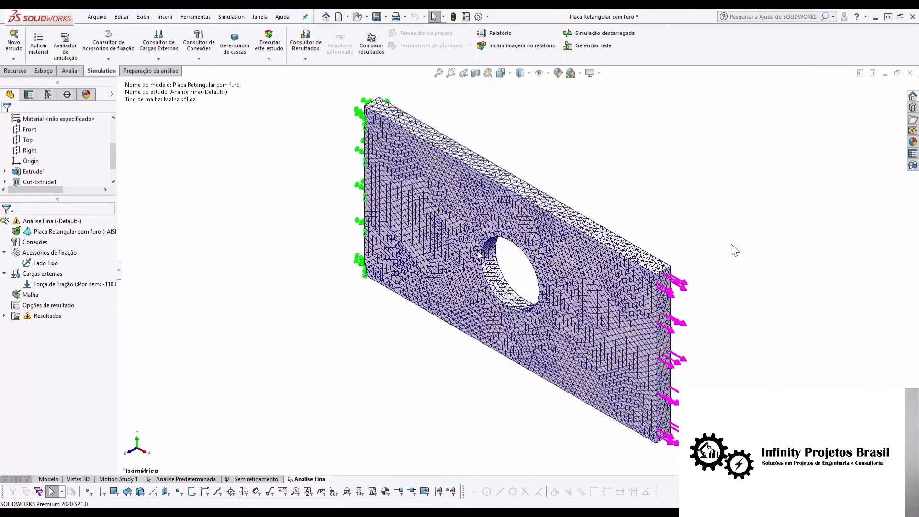
Inspect the fine mesh near the loaded end of the plate and run the Análise Fina study
scroll(692, 277, down, 5)
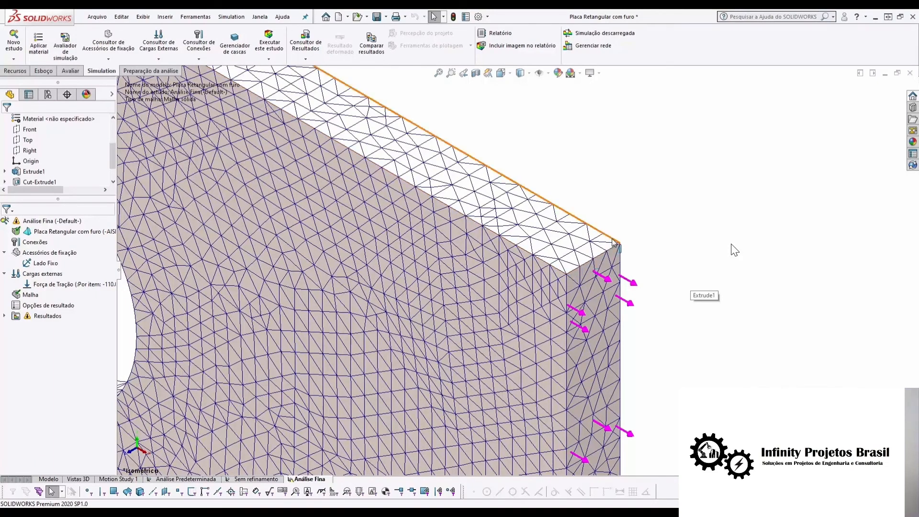
scroll(736, 249, up, 6)
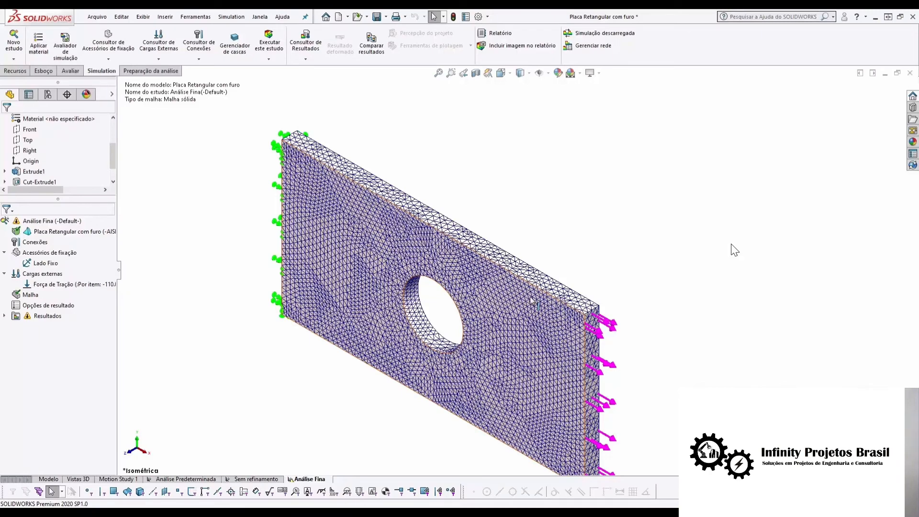
right_click(52, 220)
click(66, 240)
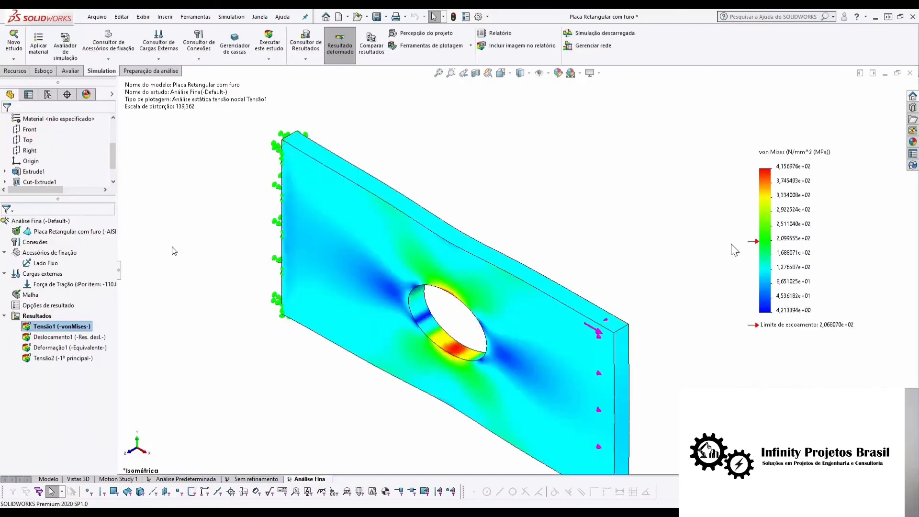
Examine the von Mises plot of the Análise Fina study around the hole, and display its first principal stress plot
scroll(223, 304, up, 1)
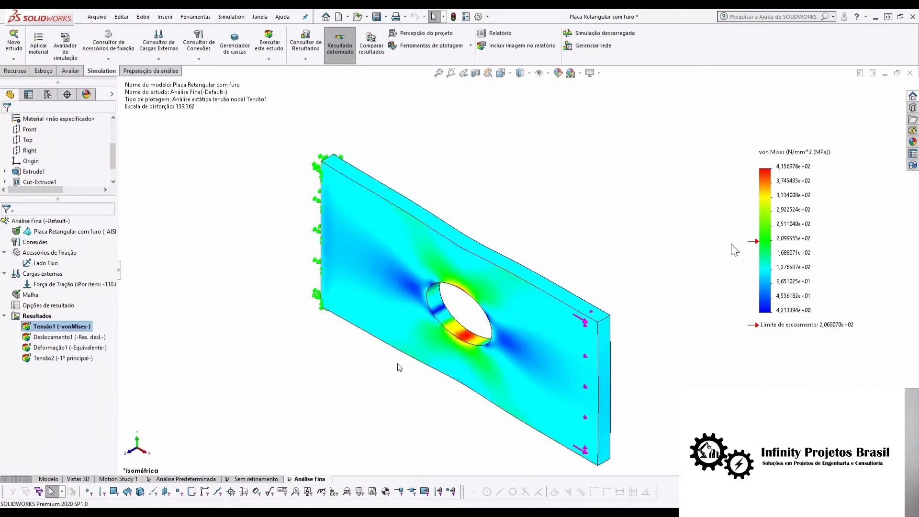
scroll(697, 294, down, 2)
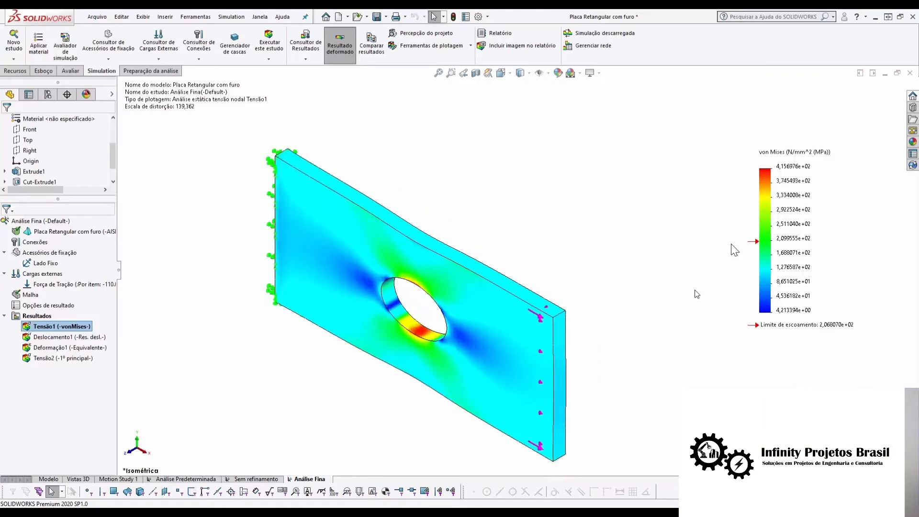
scroll(695, 291, up, 2)
scroll(230, 279, down, 1)
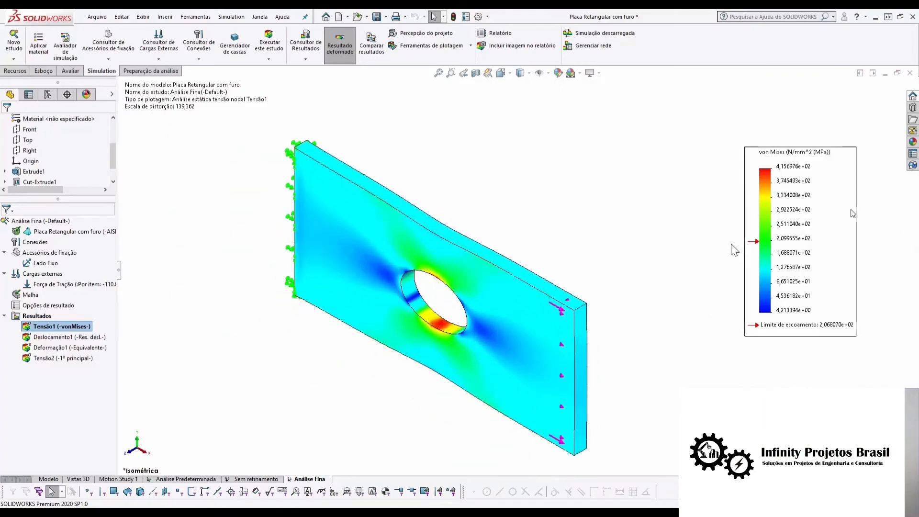
key(alt)
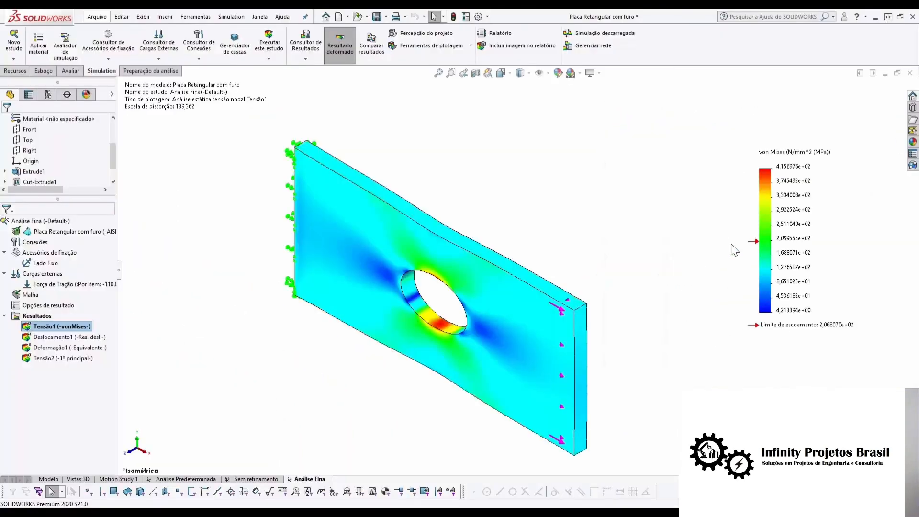
click(54, 359)
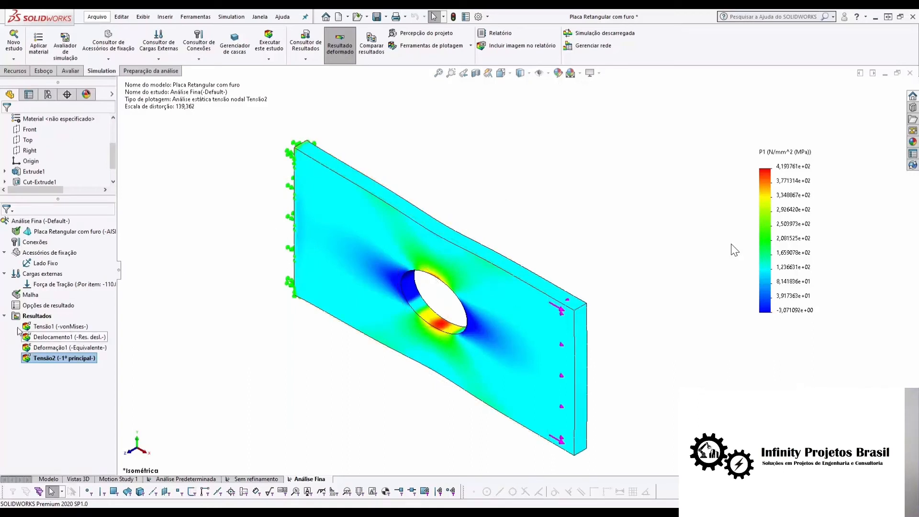
Open the solver messages for the Análise Fina results, and redisplay the von Mises stress plot
right_click(31, 317)
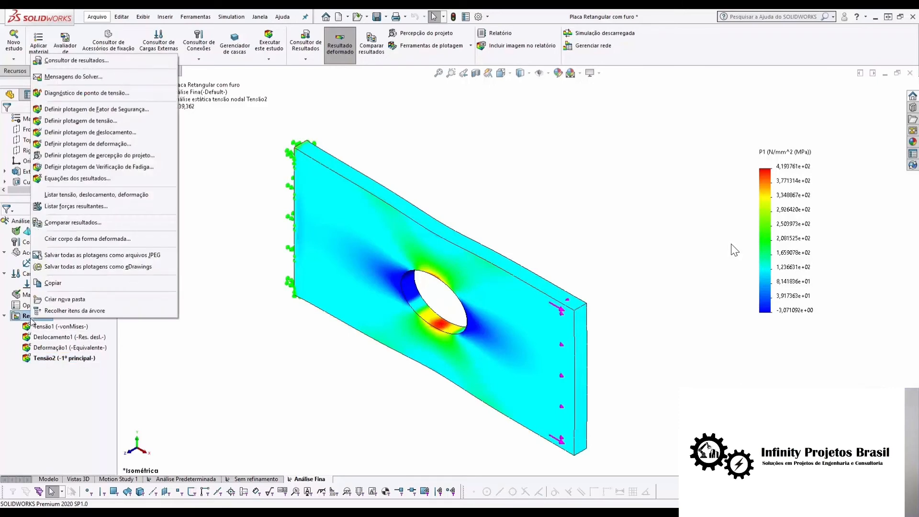
click(102, 77)
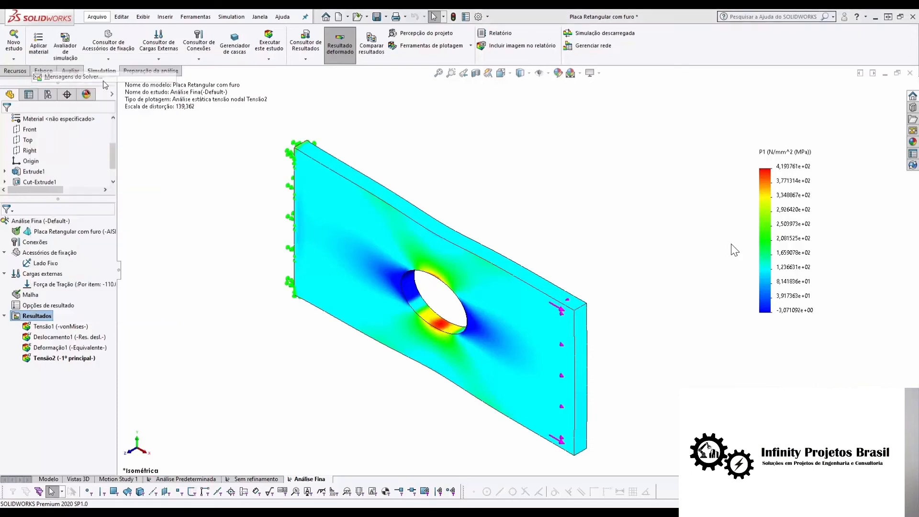
drag(473, 198, 568, 128)
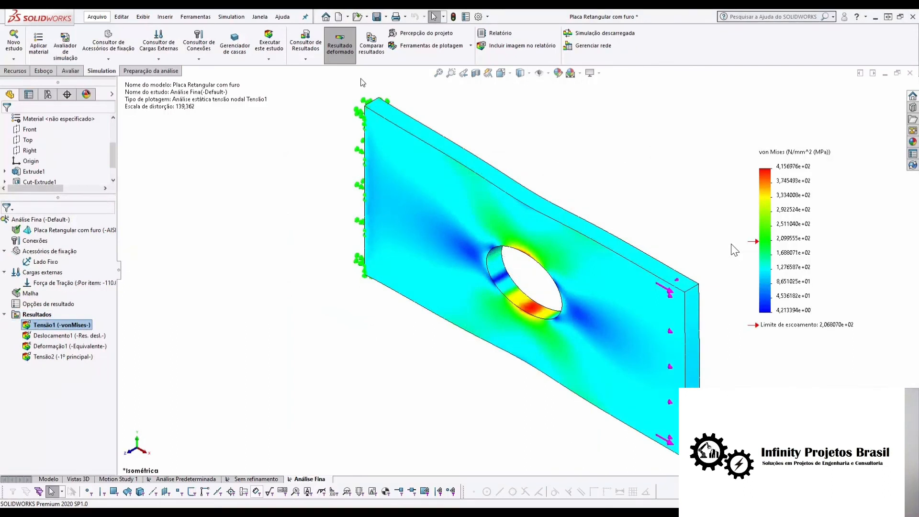
Compare the von Mises plots of all three studies side by side, leaving out Análise Fina's first principal stress plot, and exit the comparison
click(372, 48)
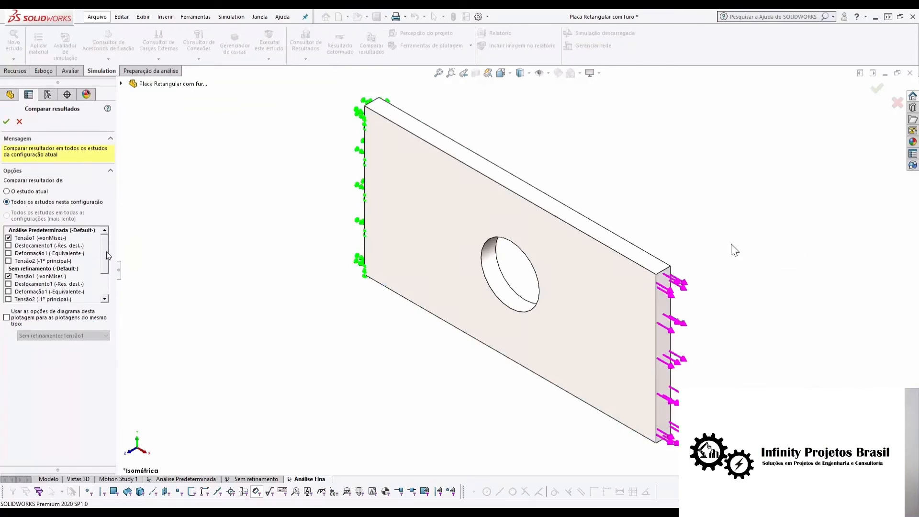
scroll(106, 287, down, 2)
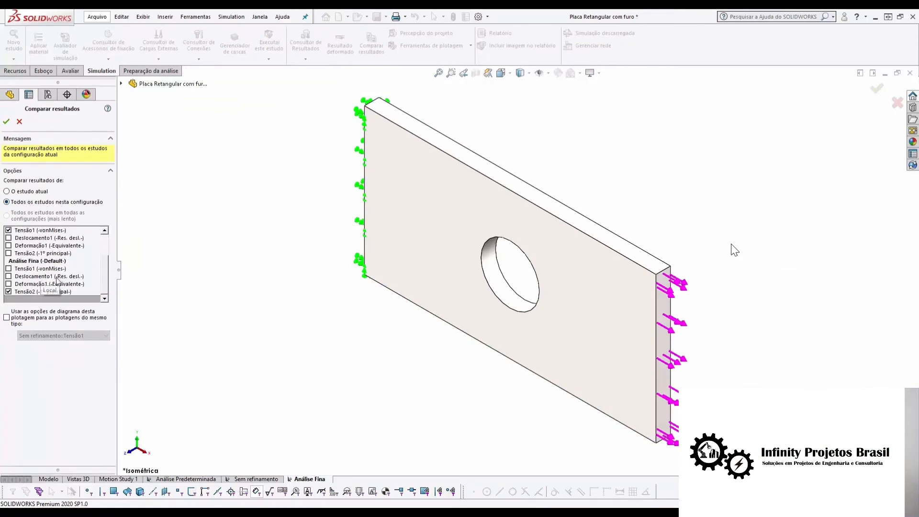
click(9, 268)
click(8, 291)
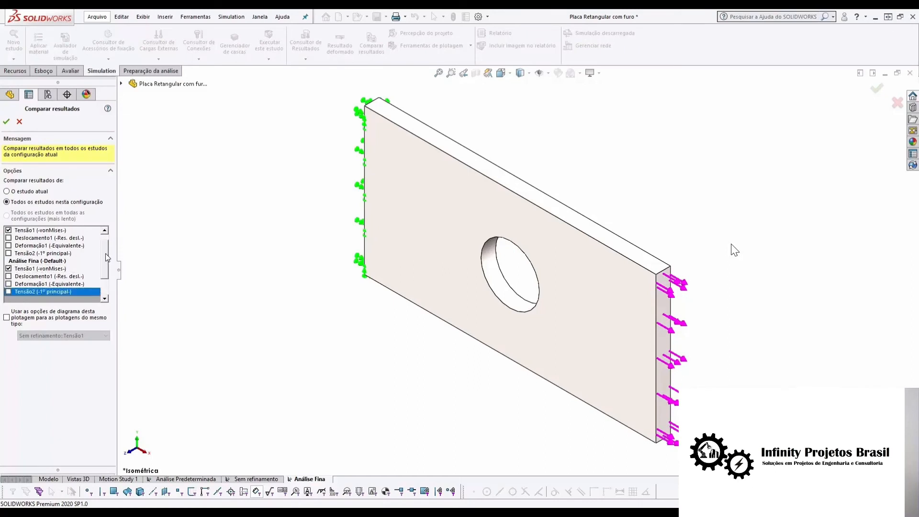
scroll(106, 254, up, 2)
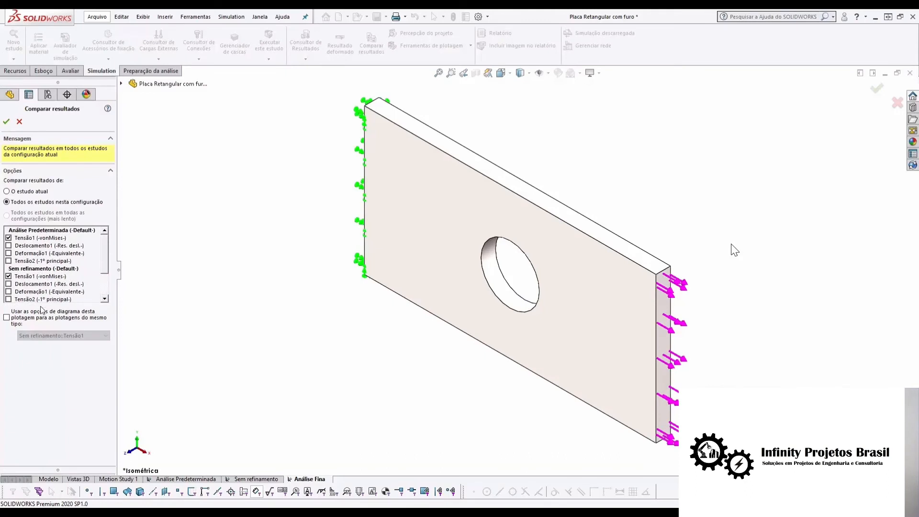
scroll(71, 292, down, 2)
scroll(74, 287, up, 2)
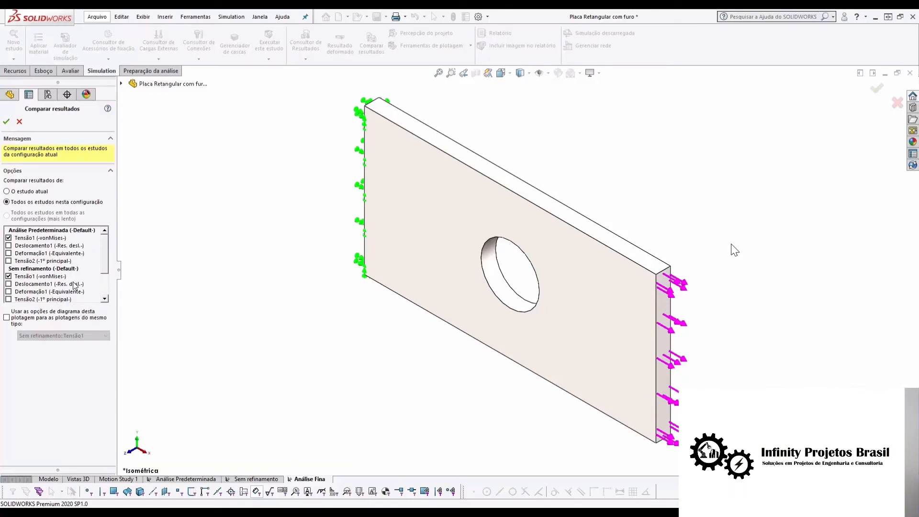
drag(103, 255, 110, 287)
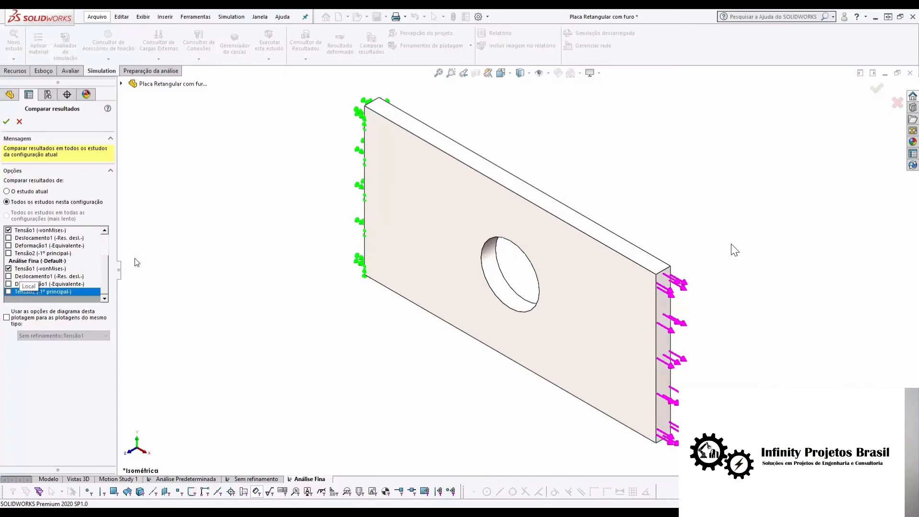
scroll(72, 258, up, 2)
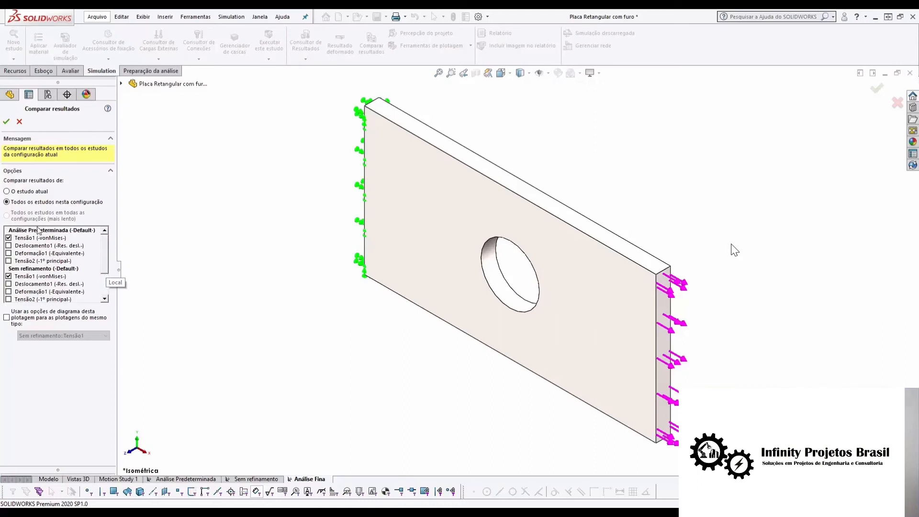
click(7, 121)
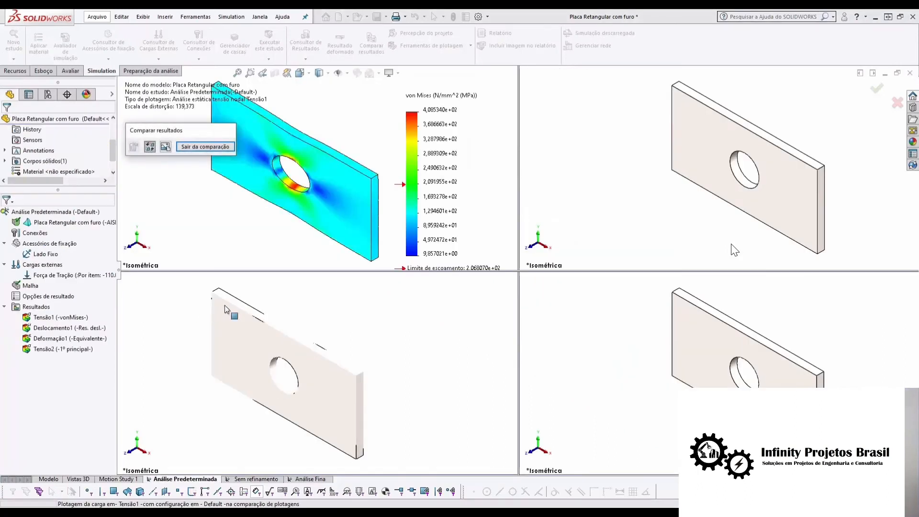
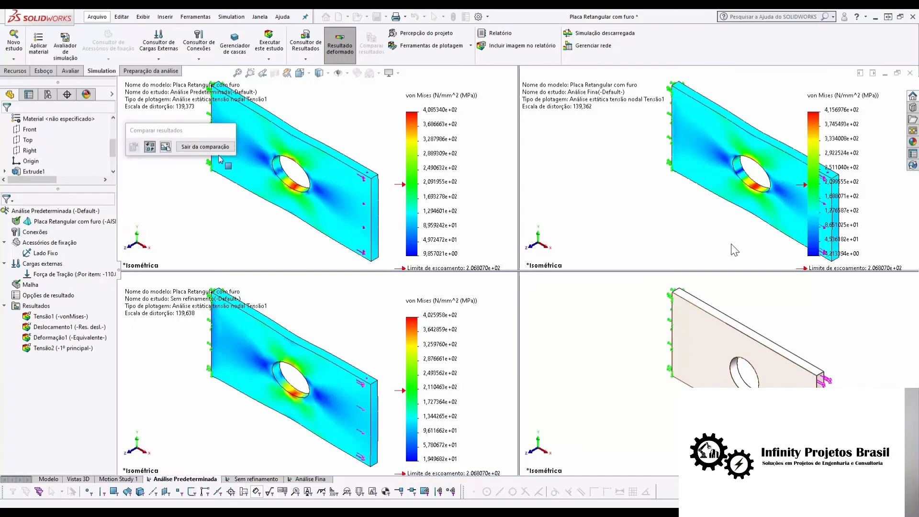
click(196, 149)
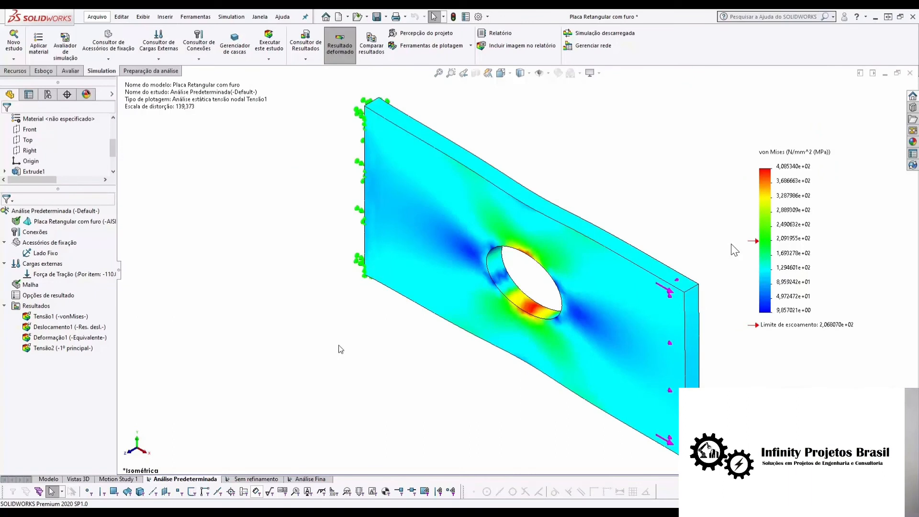
Review the report sections and publish the Análise Predeterminada study report on Letter-size paper, with the report shown on publishing
click(514, 34)
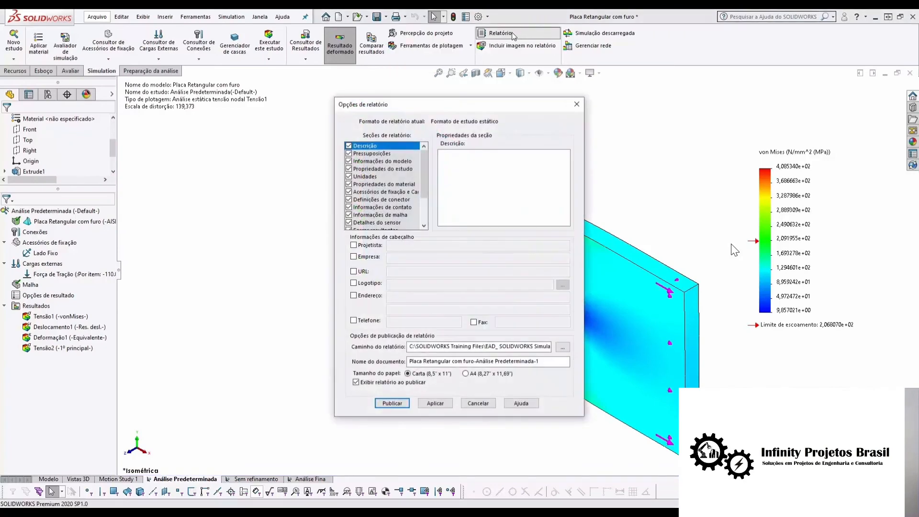
drag(464, 109, 460, 93)
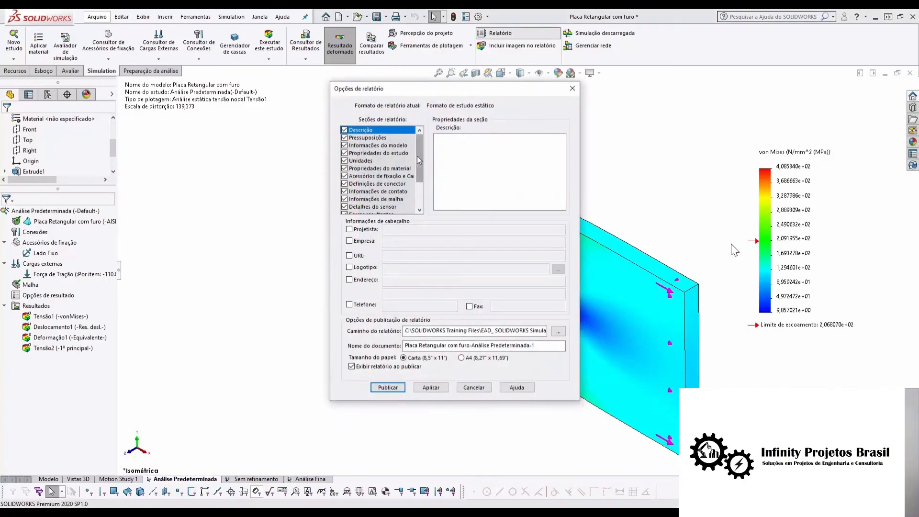
drag(418, 183, 421, 138)
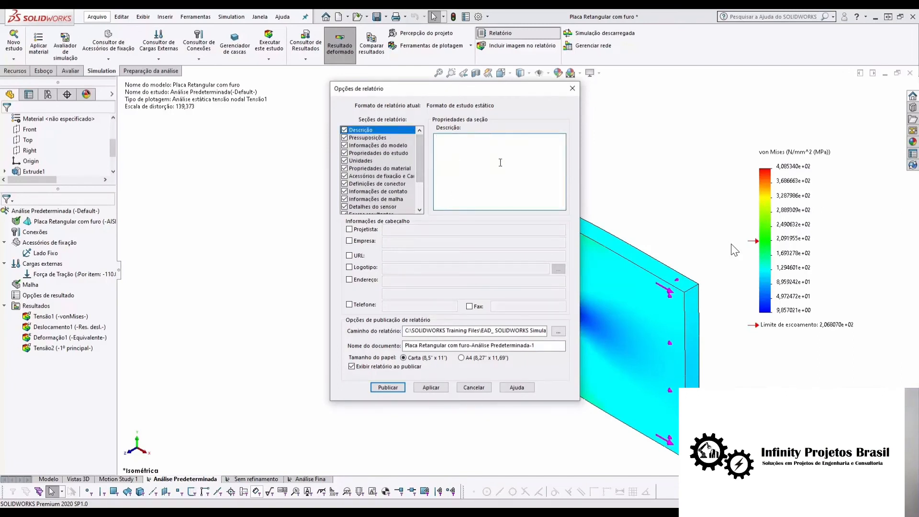
click(373, 138)
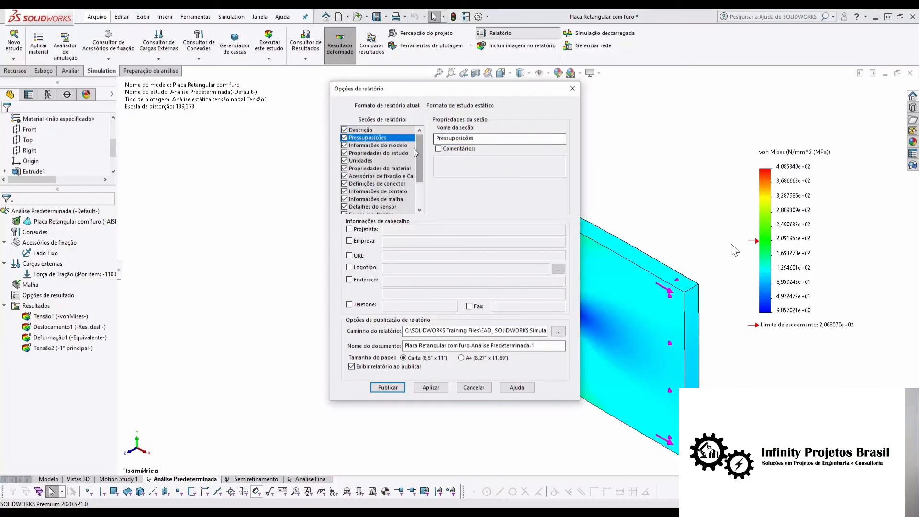
key(Down)
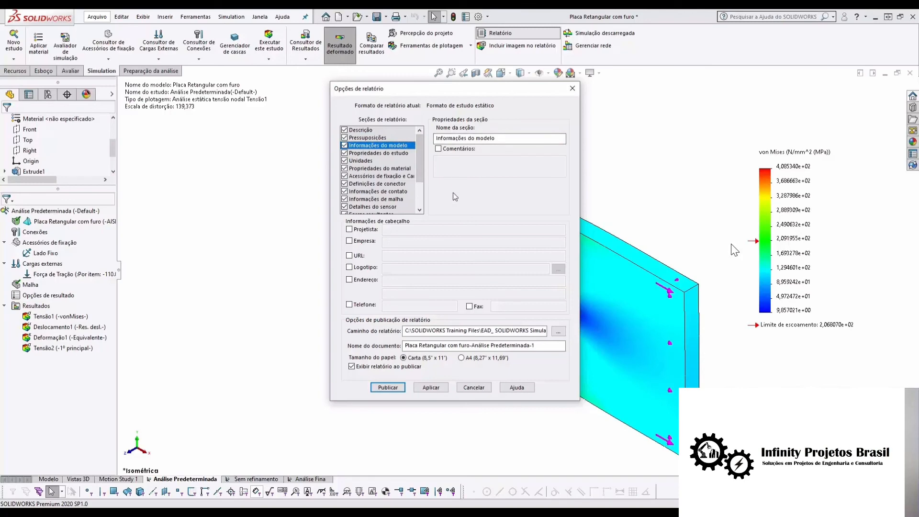
click(417, 187)
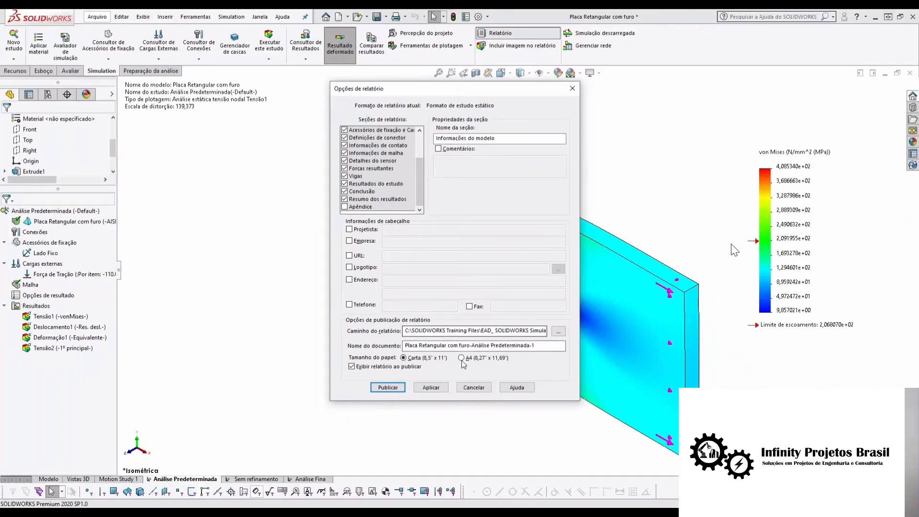
click(437, 388)
click(389, 387)
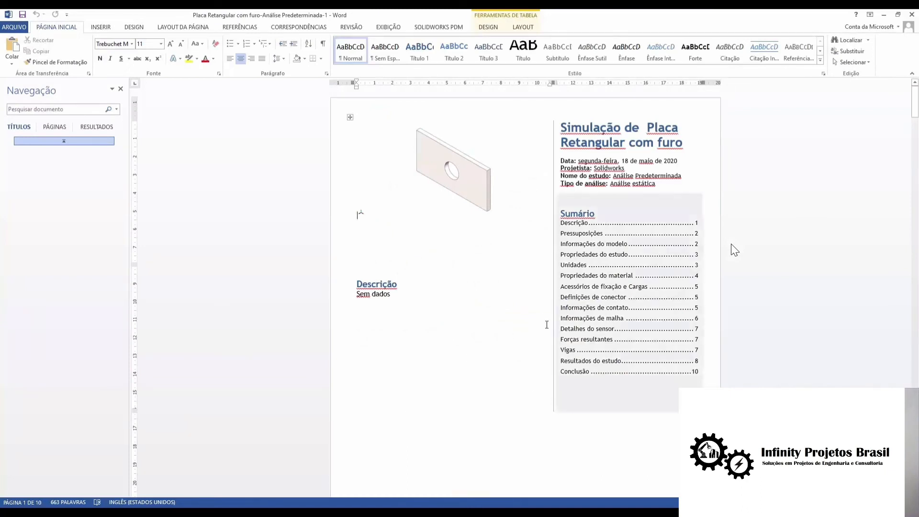
Read the published report's cover page, table of contents and model information, including how the solid body is treated
scroll(474, 311, down, 4)
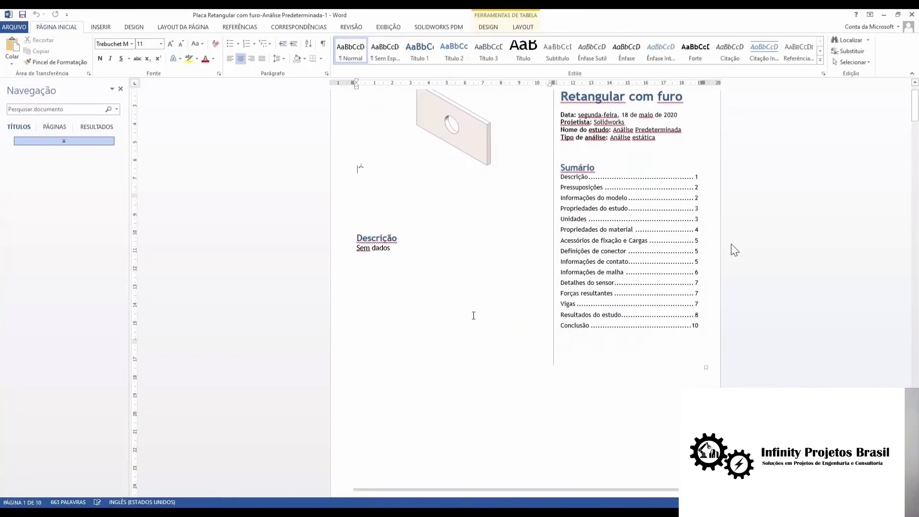
scroll(480, 332, up, 4)
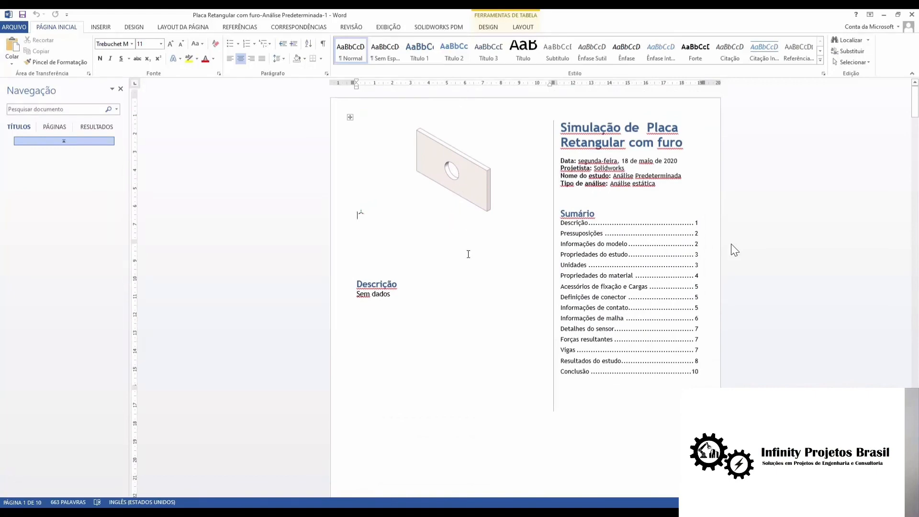
scroll(468, 251, down, 10)
scroll(561, 322, down, 1)
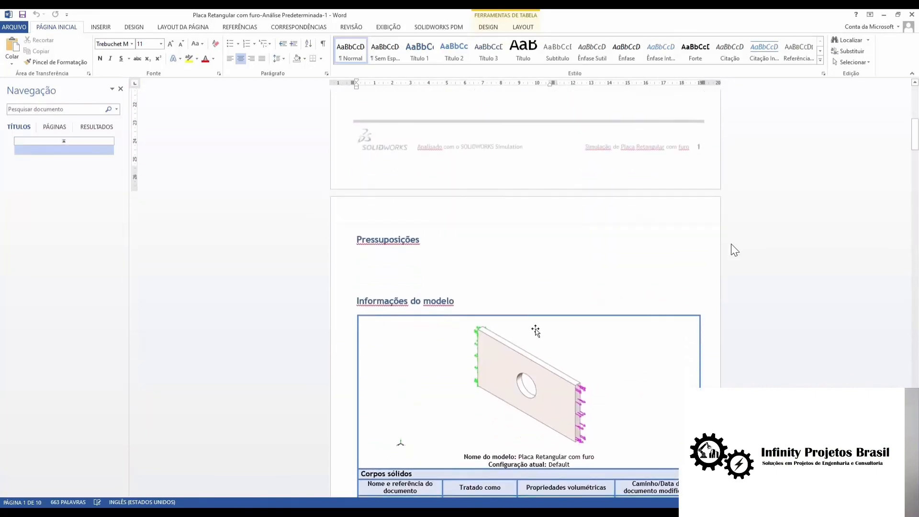
scroll(493, 279, down, 6)
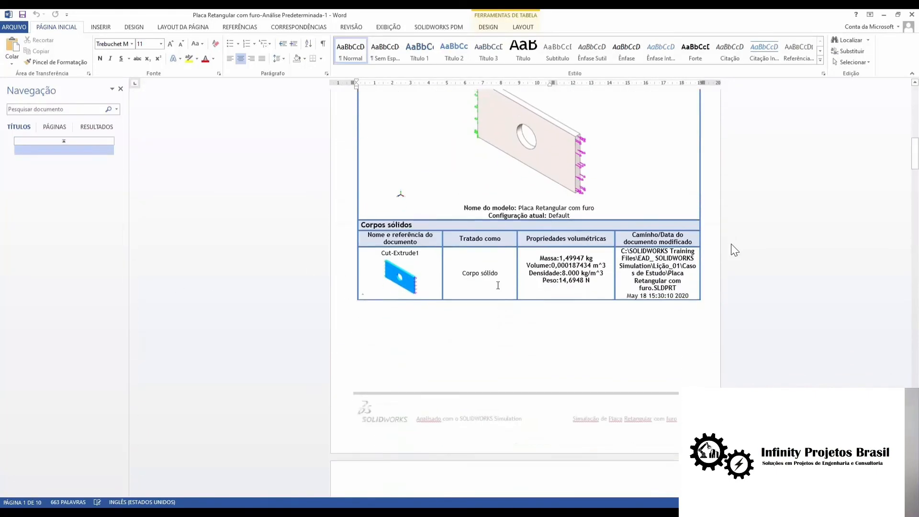
scroll(471, 260, up, 2)
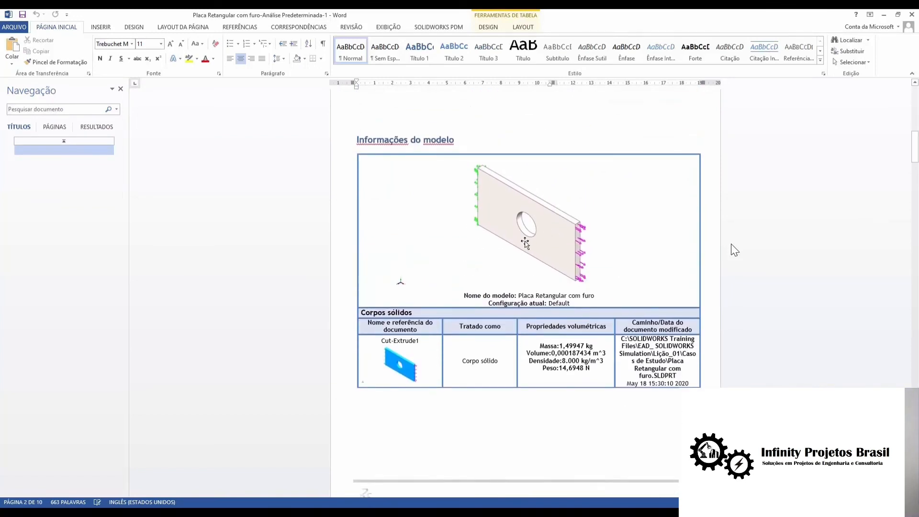
scroll(479, 246, down, 2)
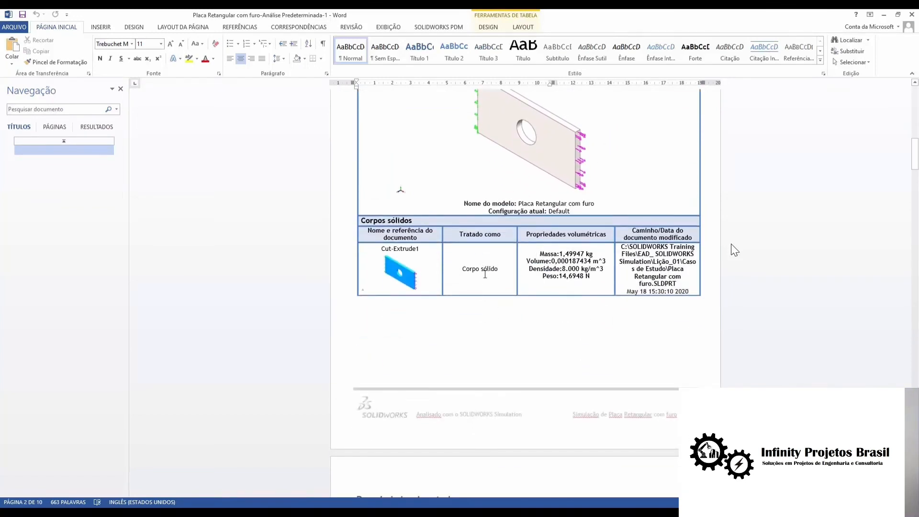
drag(499, 272, 463, 271)
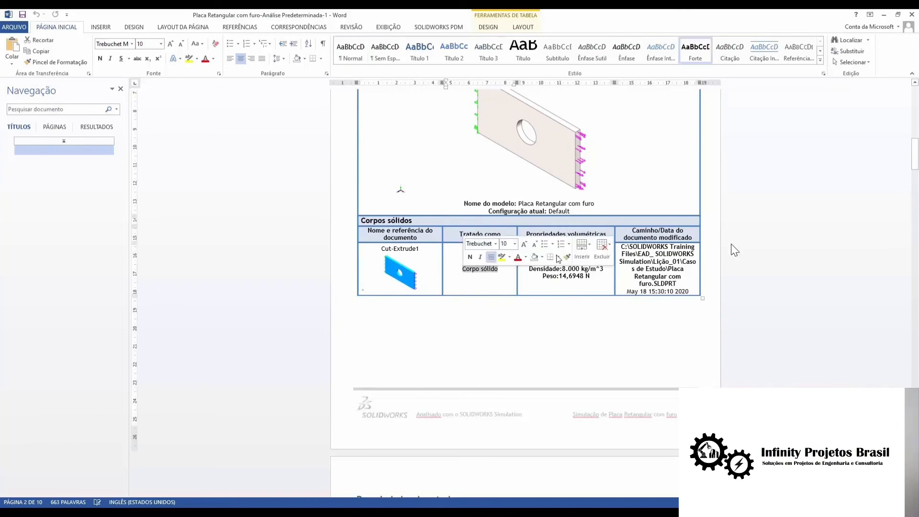
click(548, 318)
Examine the study properties table in the report, starting with the study name and analysis type
scroll(652, 253, down, 6)
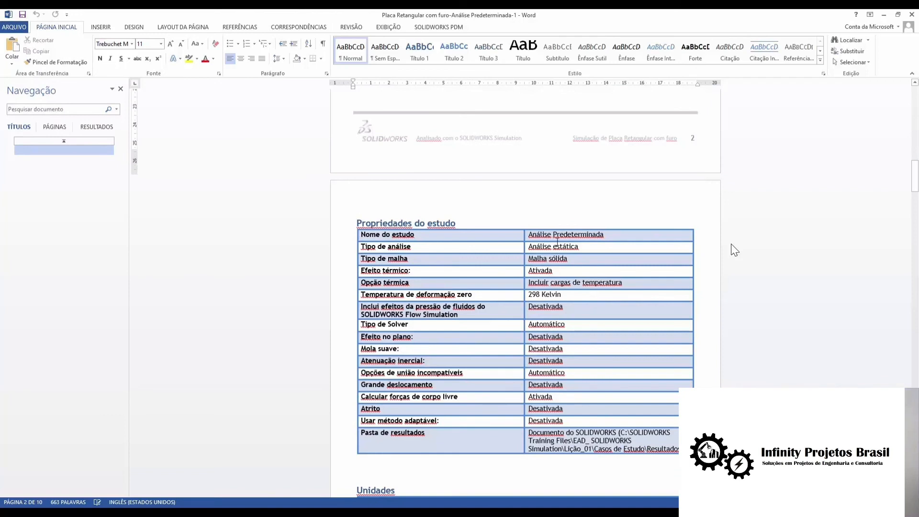
triple_click(615, 234)
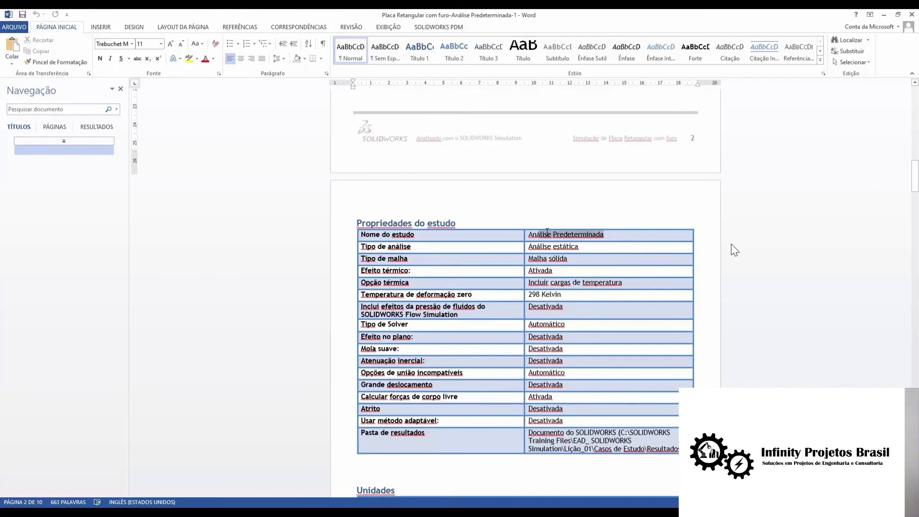
click(615, 234)
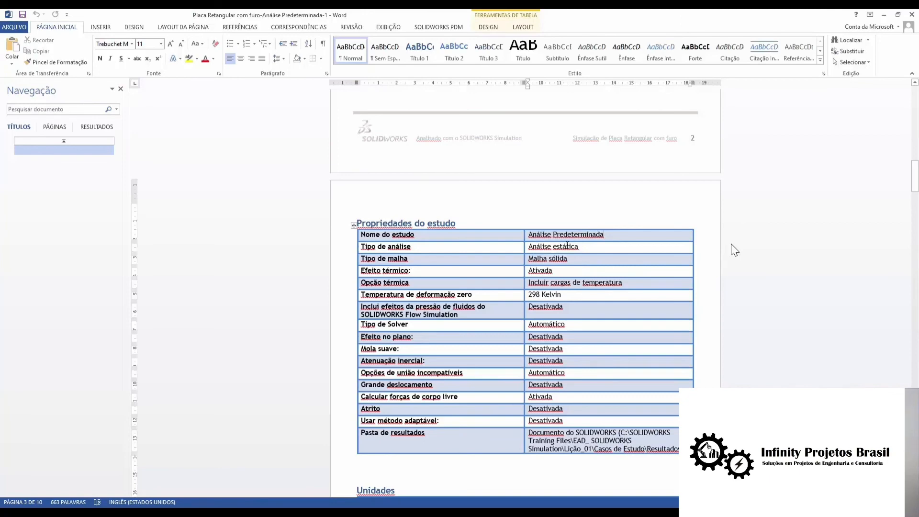
Read the report's units table and material properties, going over the listed AISI 304 property values
scroll(567, 245, down, 10)
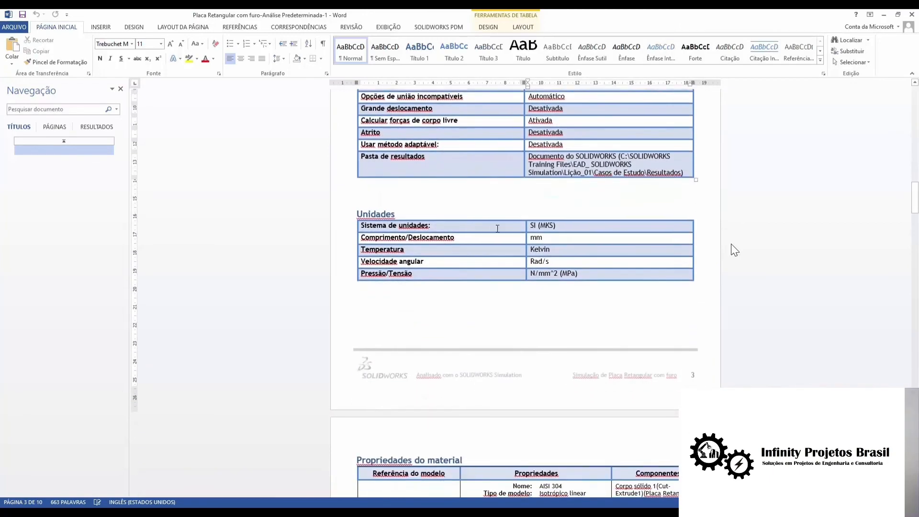
scroll(543, 262, down, 8)
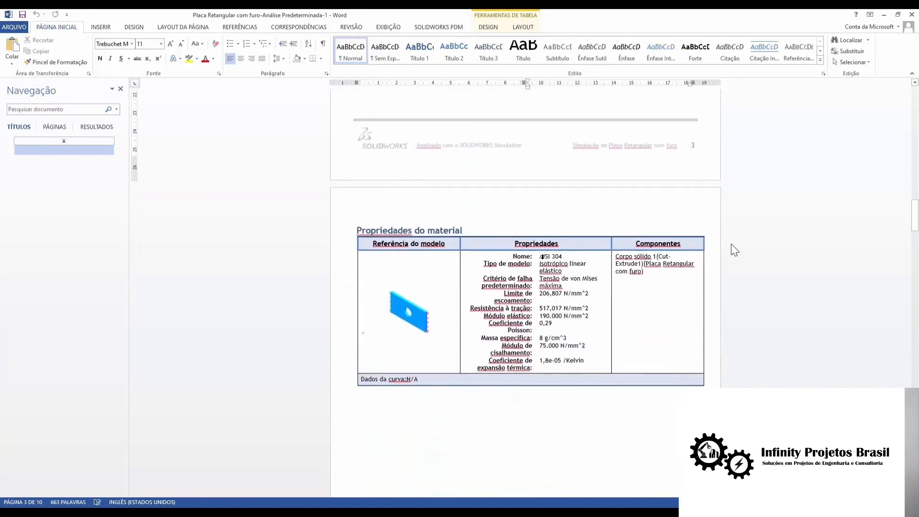
scroll(476, 266, down, 1)
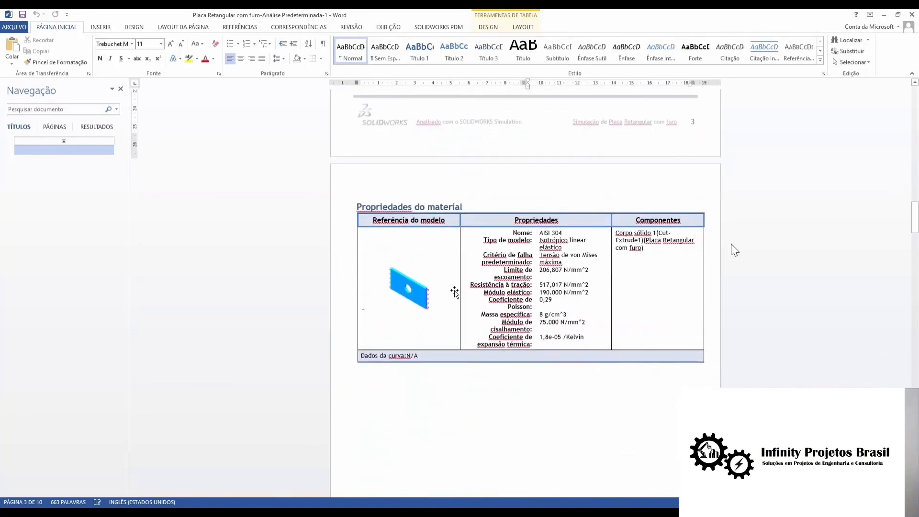
drag(565, 236, 565, 322)
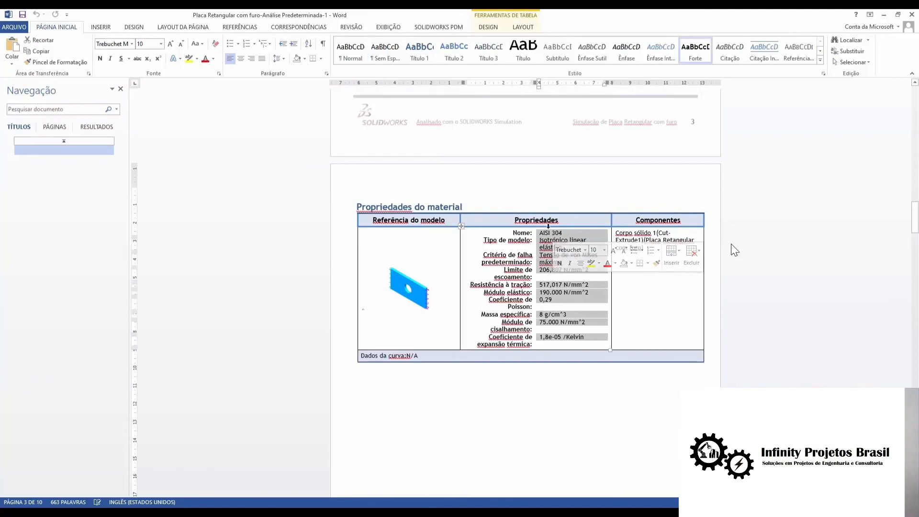
click(556, 387)
Examine the report's fixtures and loads tables, followed by the connector definitions and contact information
scroll(564, 307, down, 15)
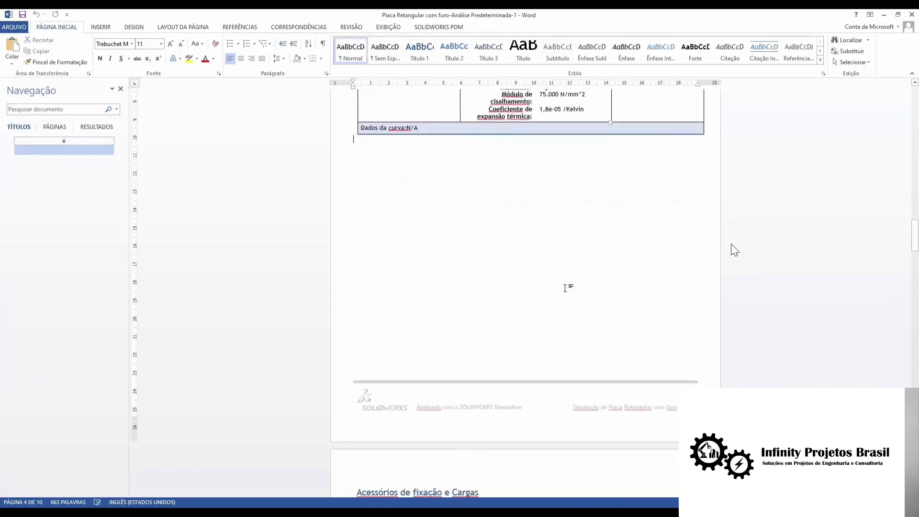
scroll(557, 285, down, 1)
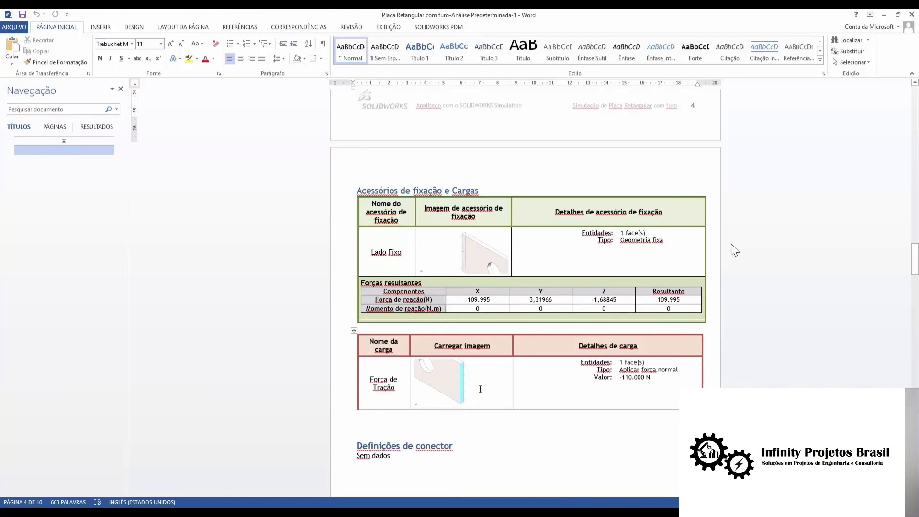
scroll(476, 394, down, 10)
scroll(436, 192, up, 2)
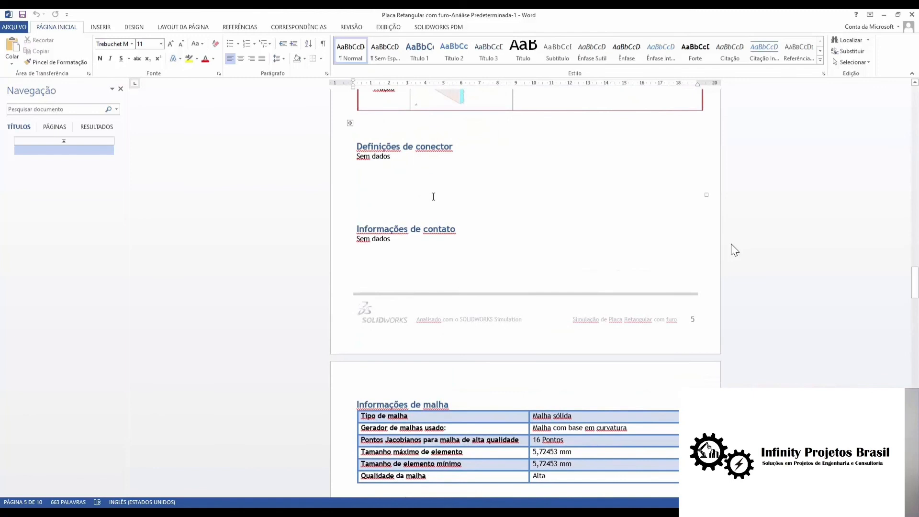
Examine the report's mesh information, including element size, mesh quality, node and element totals, and the mesh image
scroll(434, 195, down, 4)
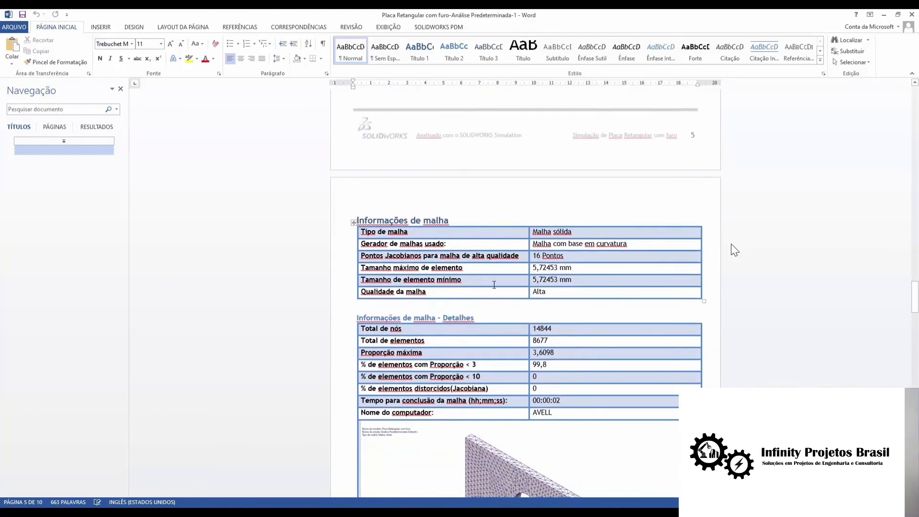
scroll(563, 261, down, 1)
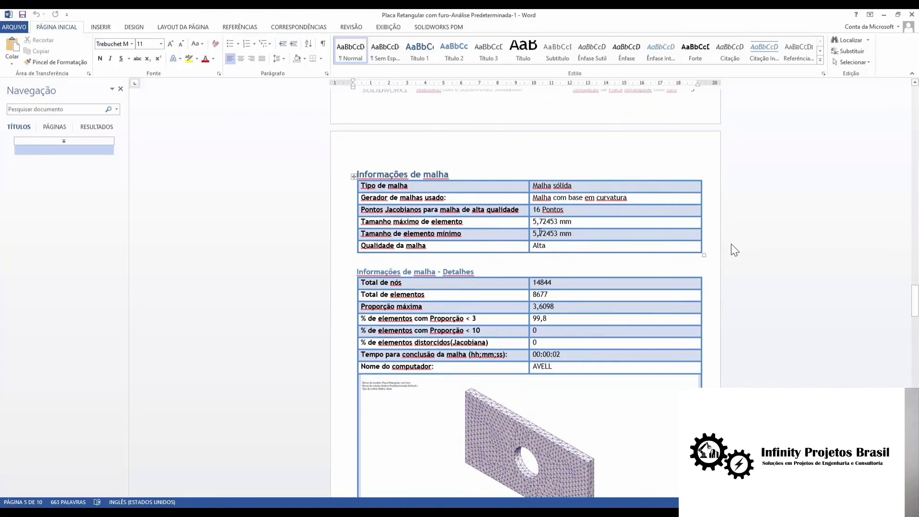
scroll(540, 233, down, 2)
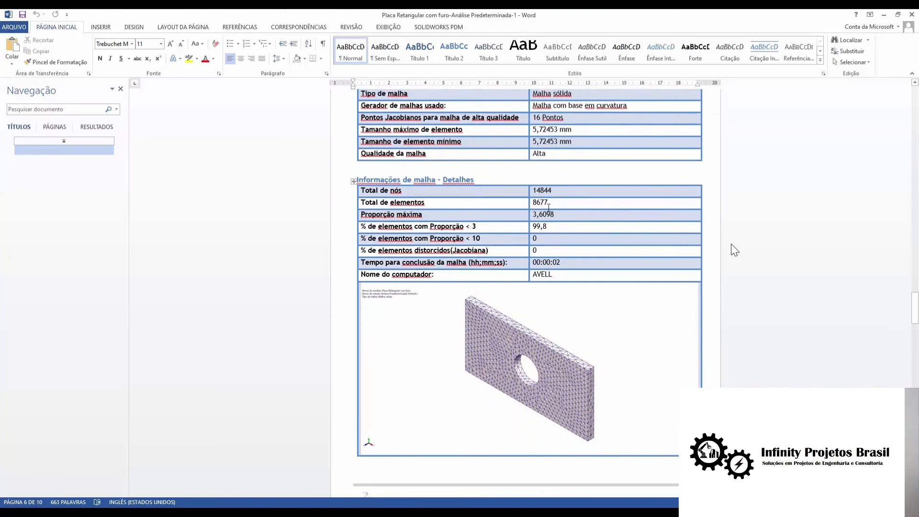
Review the report's resultant forces and the stress, displacement, strain and first principal stress plots through to the conclusion section
scroll(564, 234, down, 4)
scroll(563, 236, down, 6)
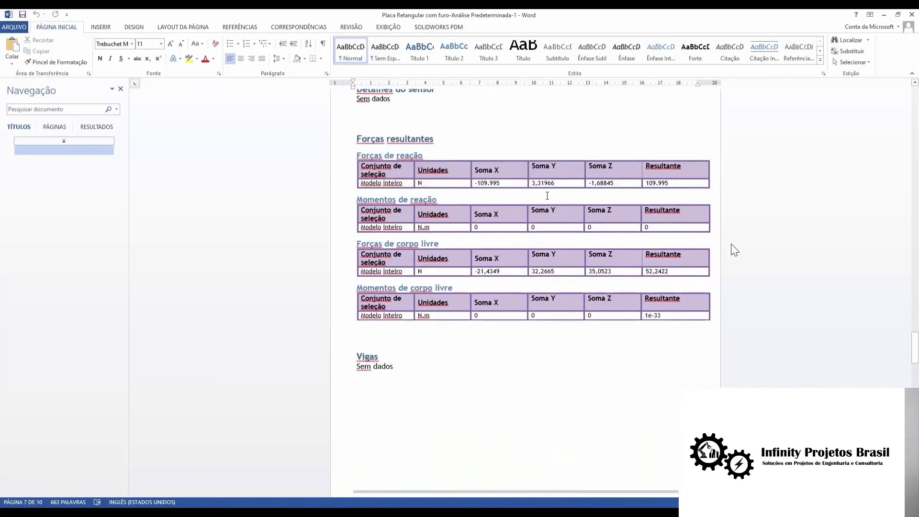
scroll(556, 201, down, 10)
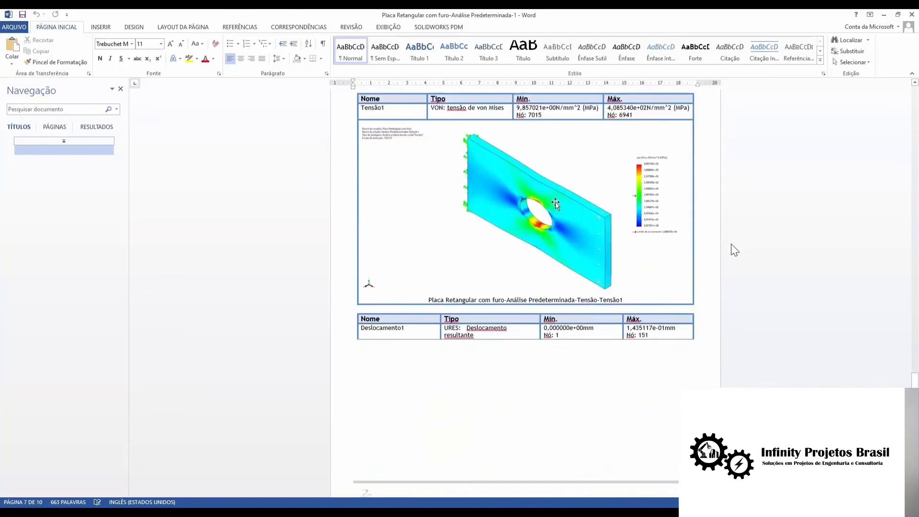
scroll(531, 212, down, 12)
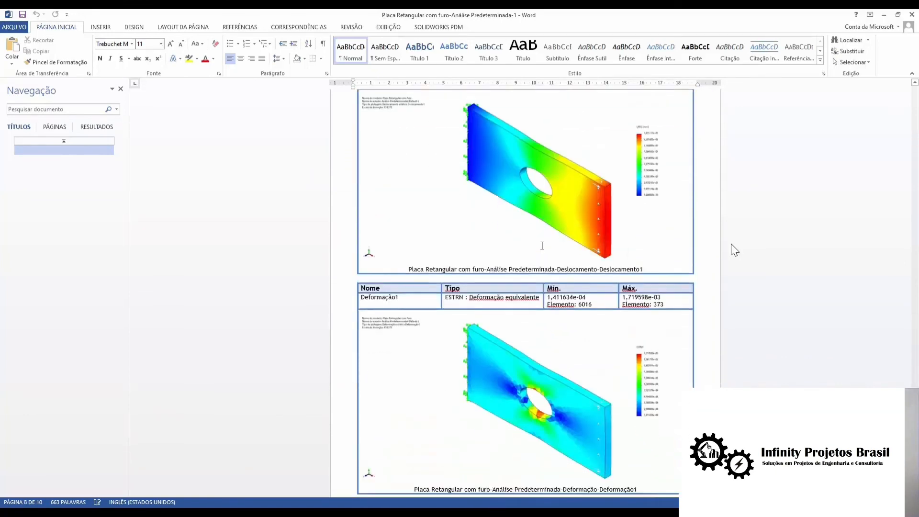
scroll(541, 247, down, 6)
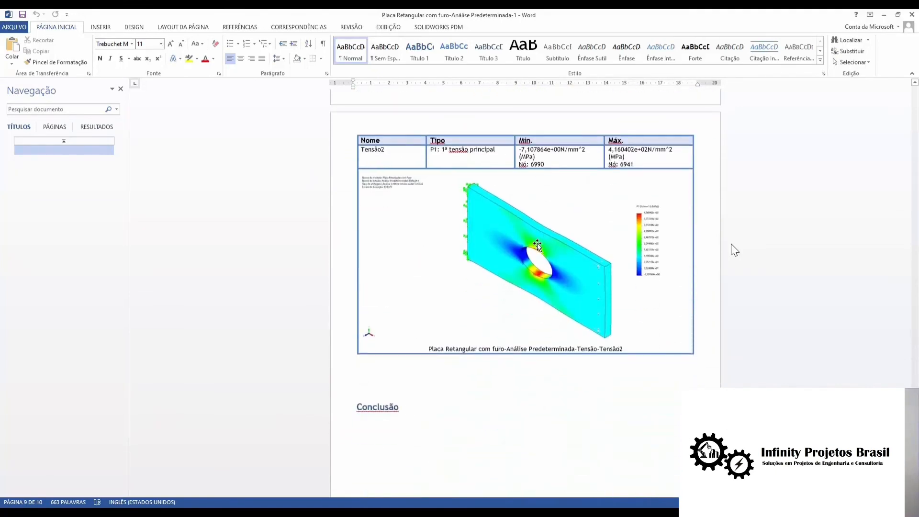
Close the report and return to SOLIDWORKS to save and close the Placa Retangular com furo part
click(912, 15)
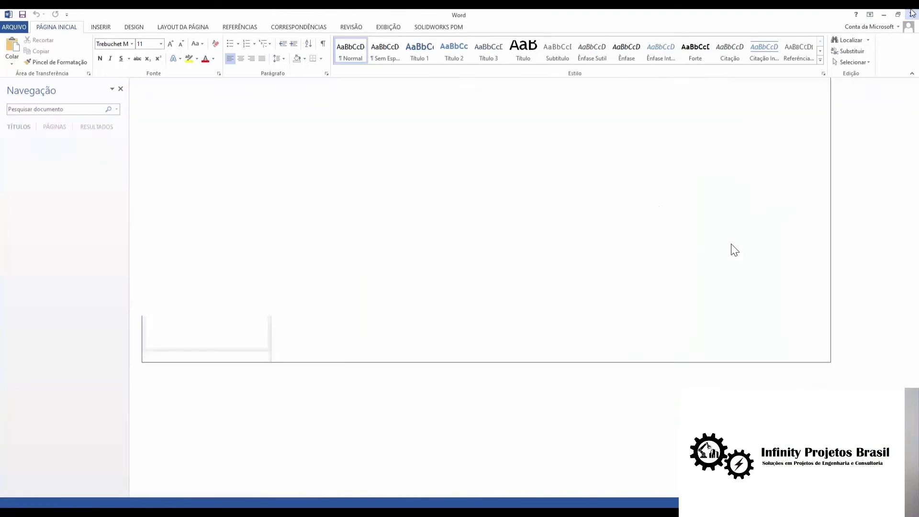
click(377, 17)
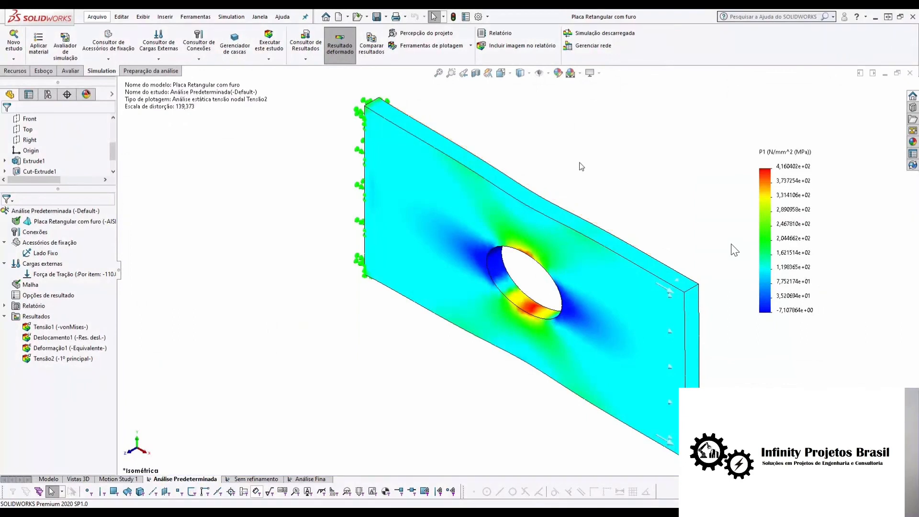
click(910, 73)
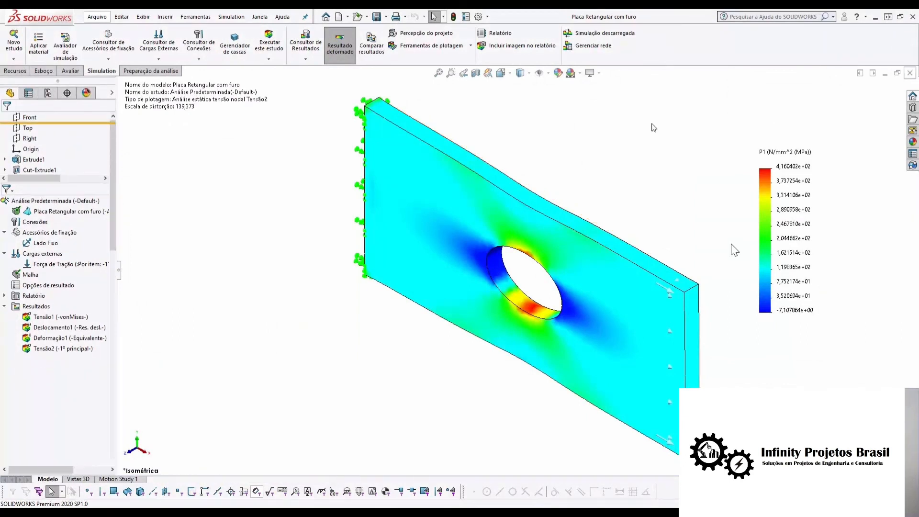